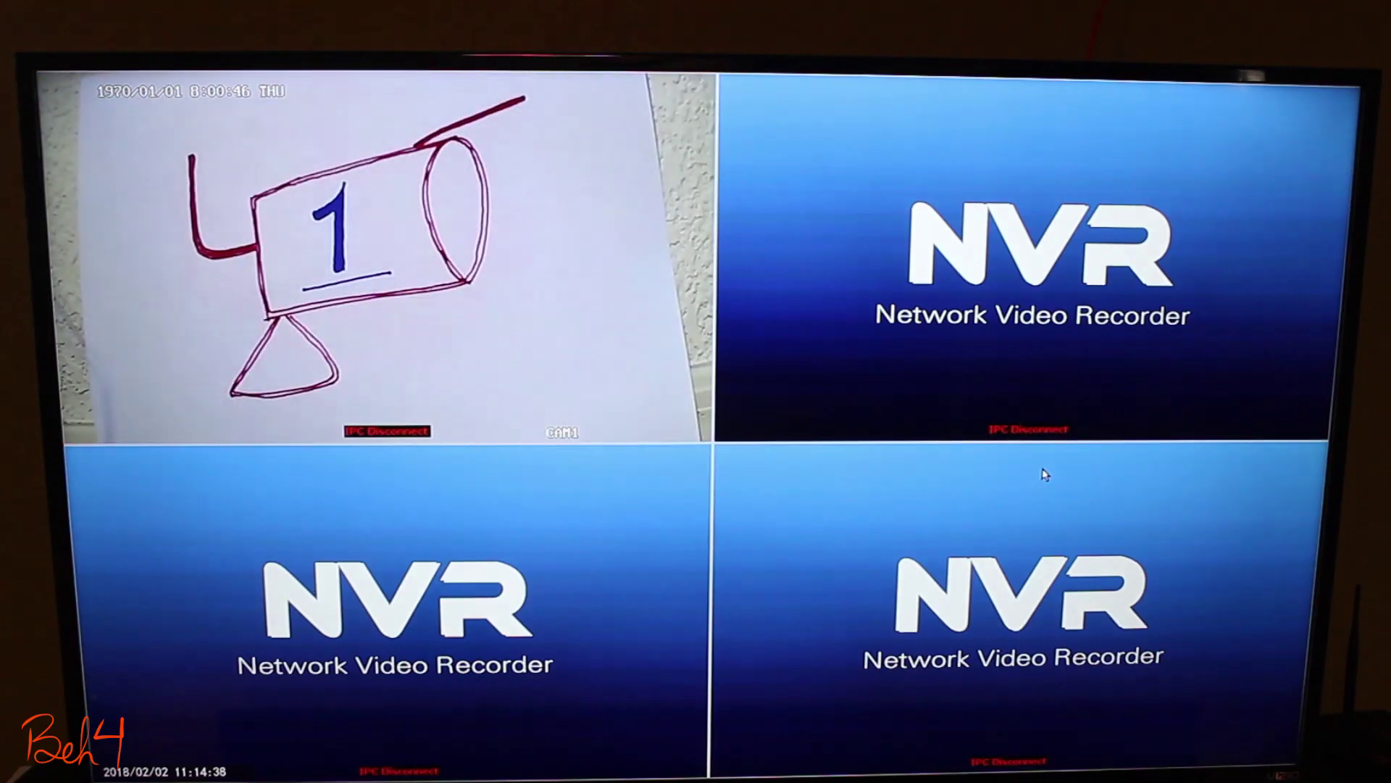
# In Video Manage's repeater settings, chain channel 2 behind CH1
pyautogui.rightClick(512, 250)
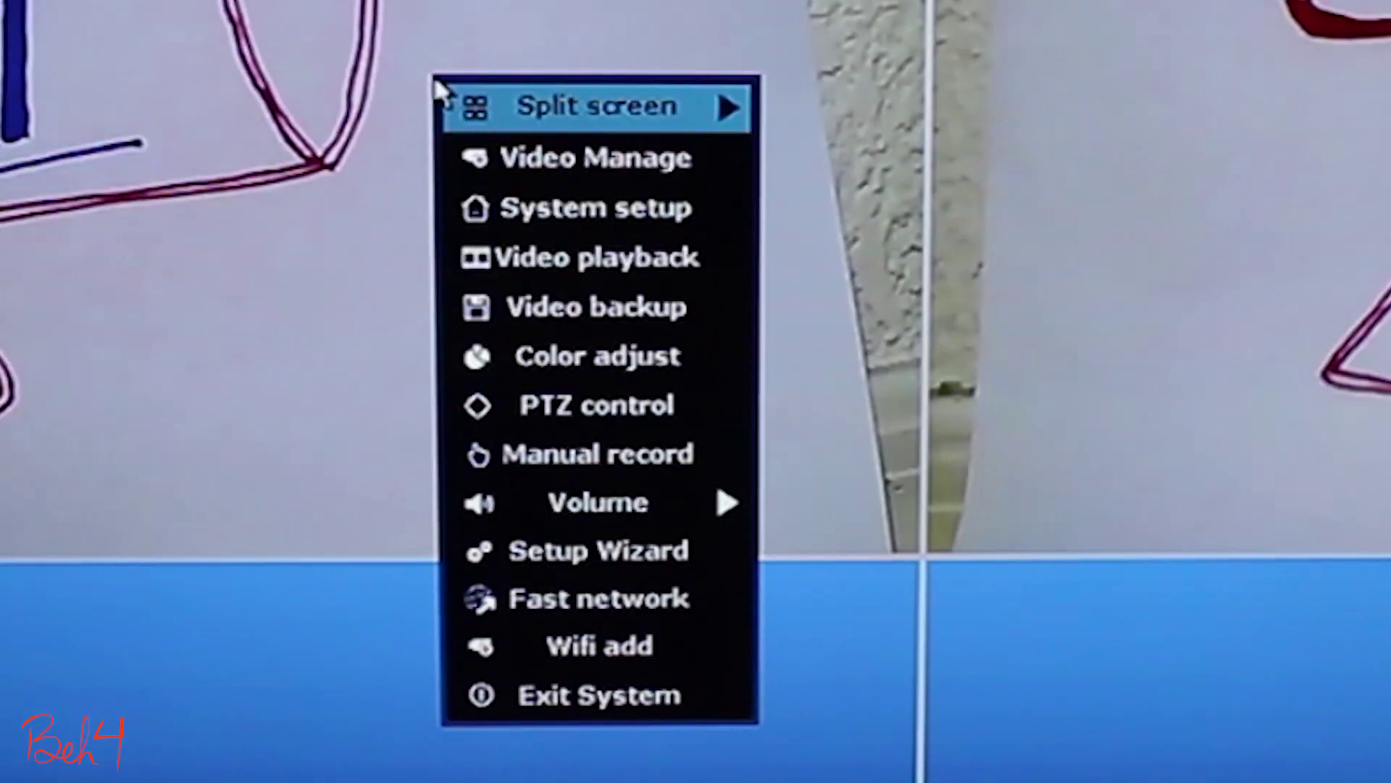
pyautogui.click(716, 175)
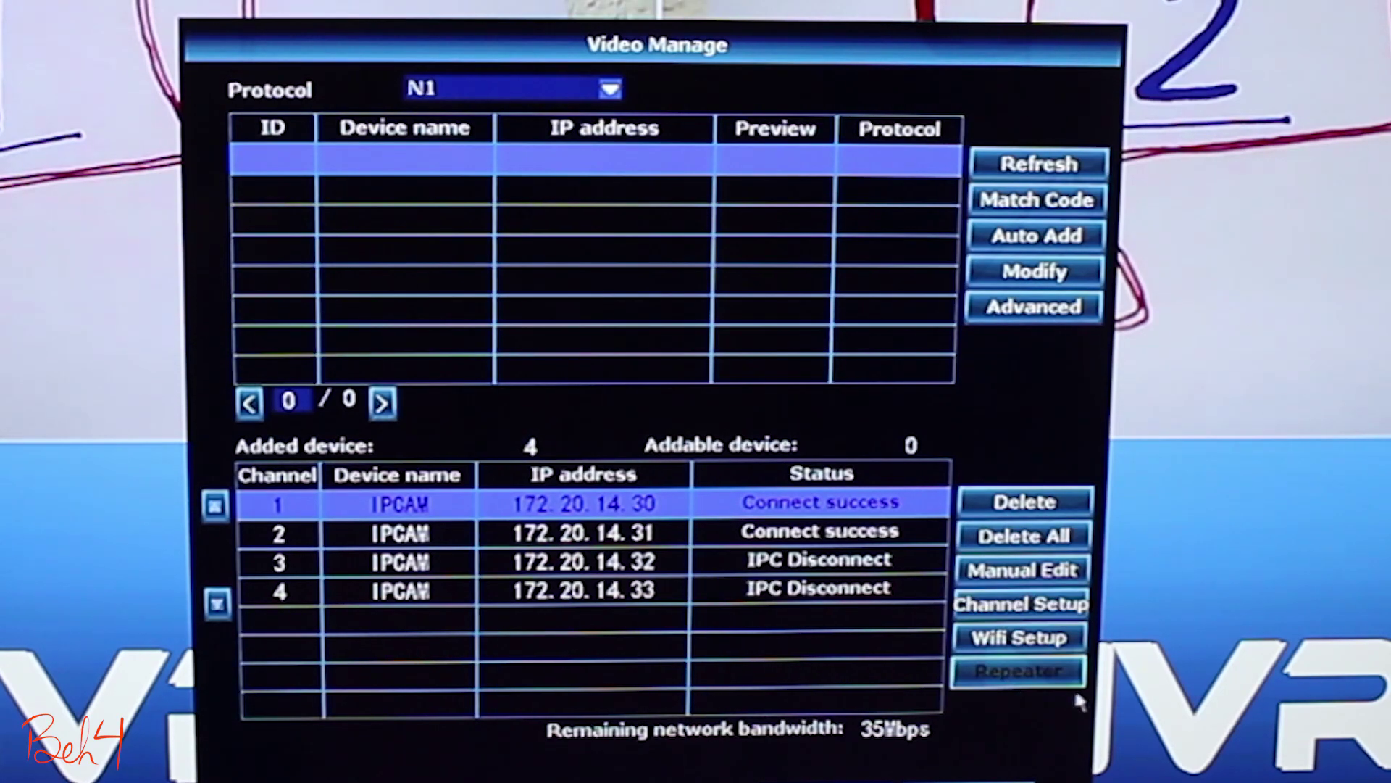
pyautogui.click(1071, 682)
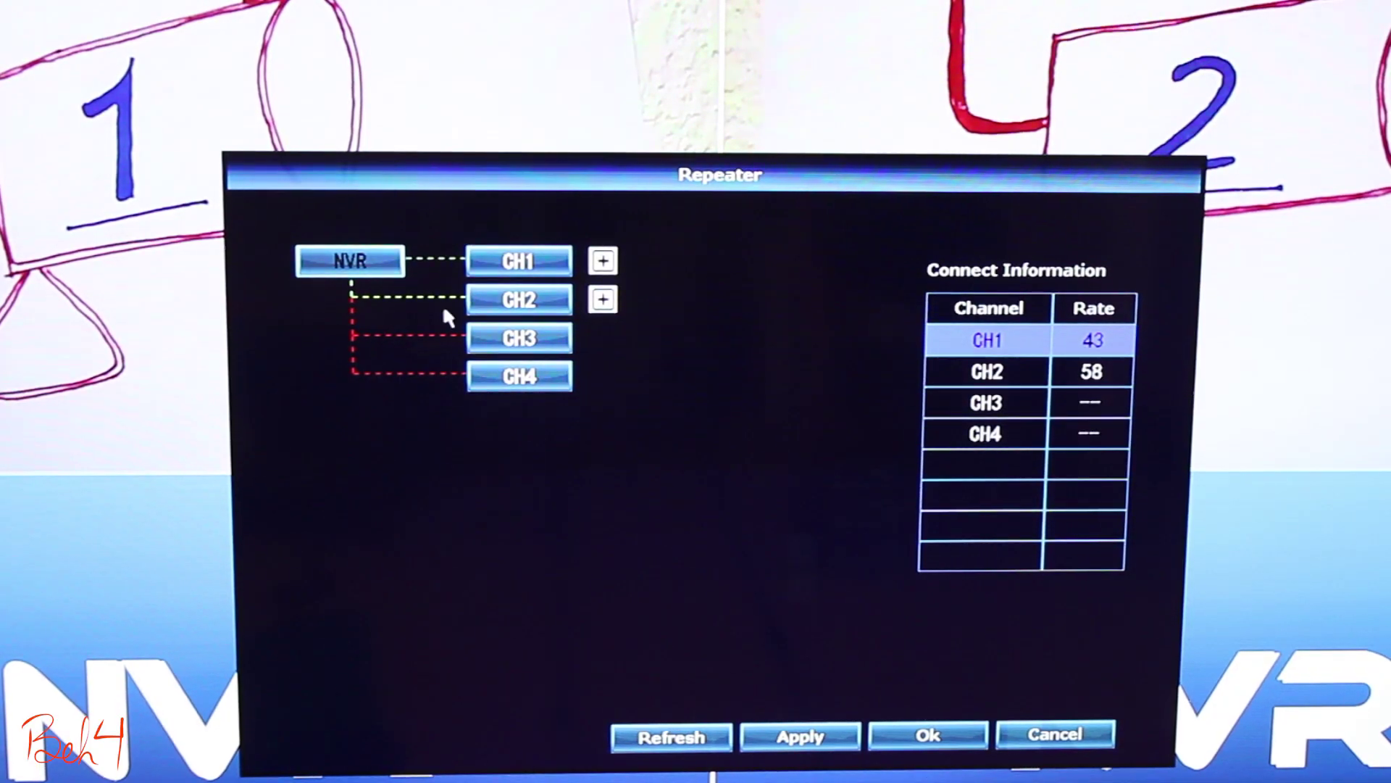
pyautogui.click(606, 263)
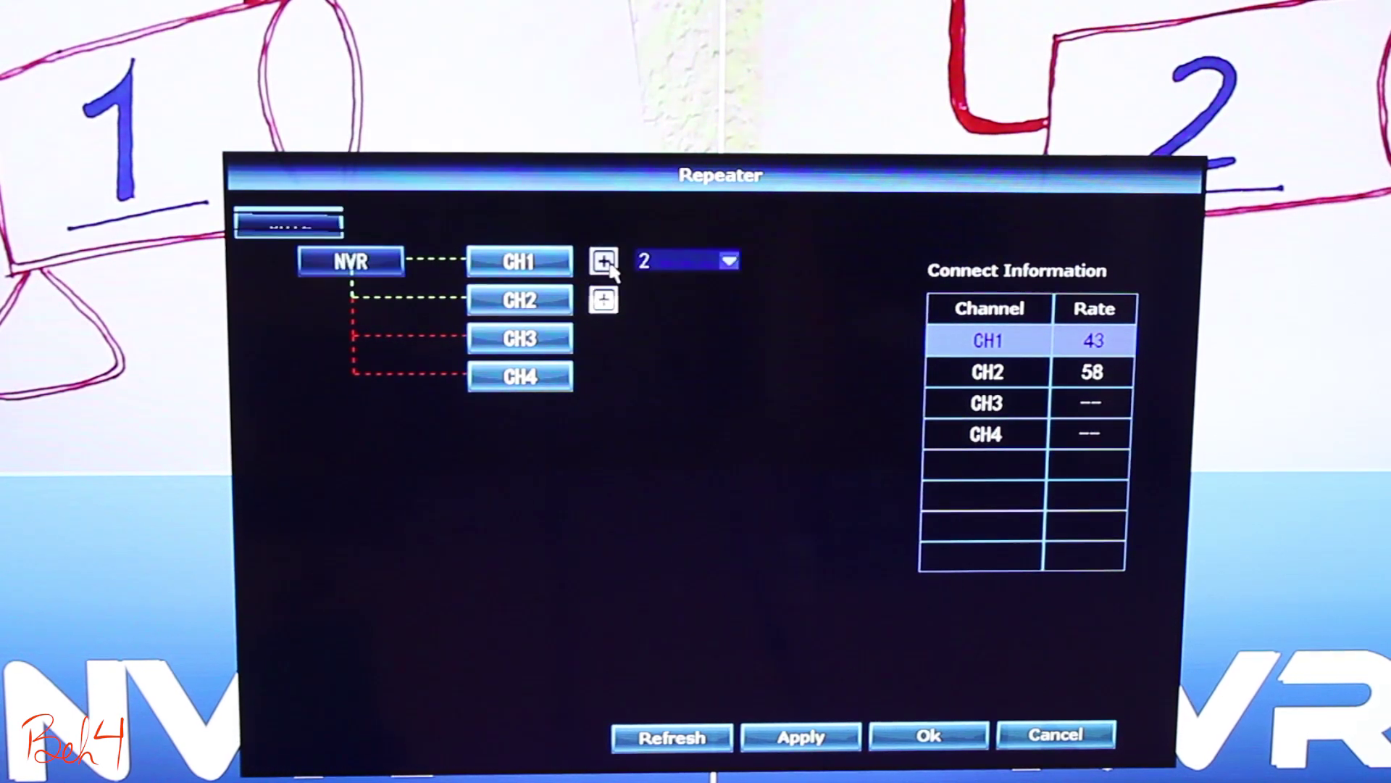
pyautogui.click(731, 262)
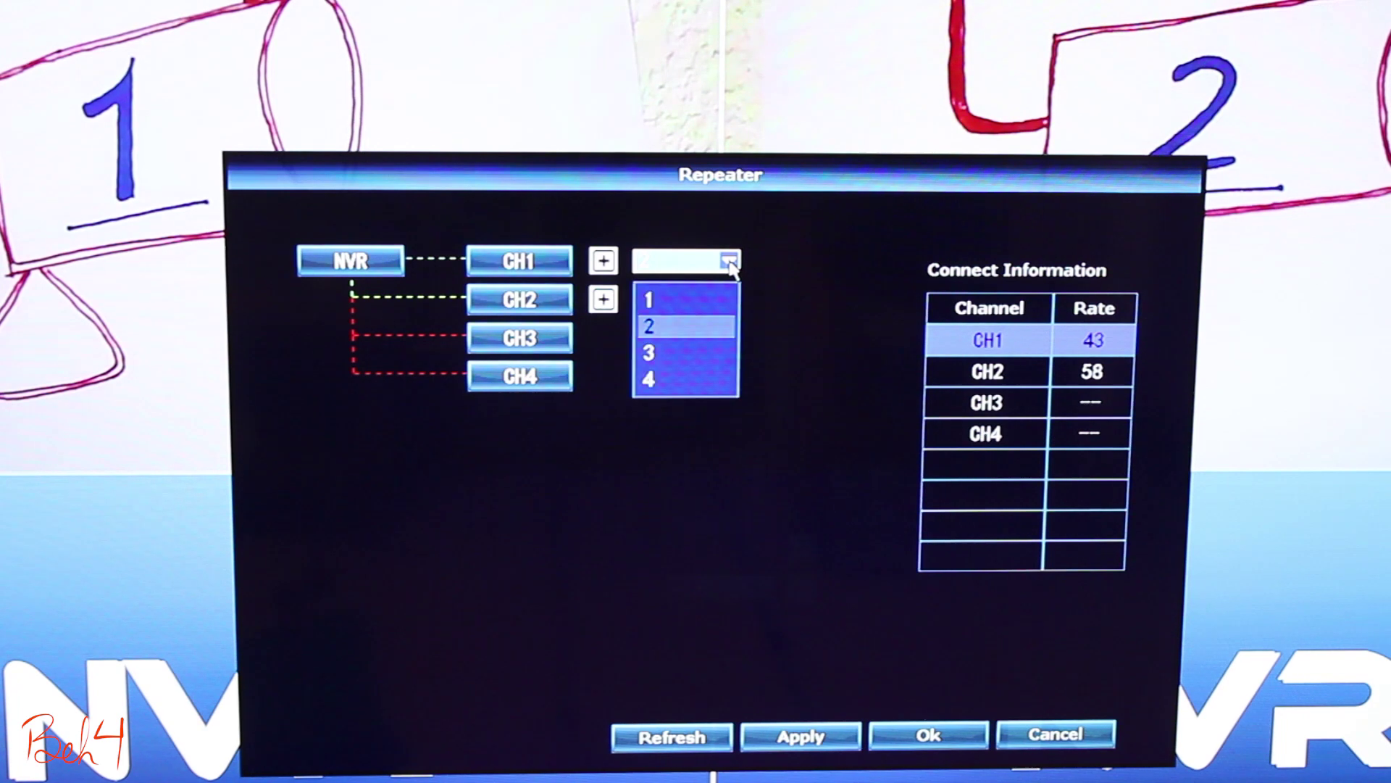
pyautogui.click(687, 340)
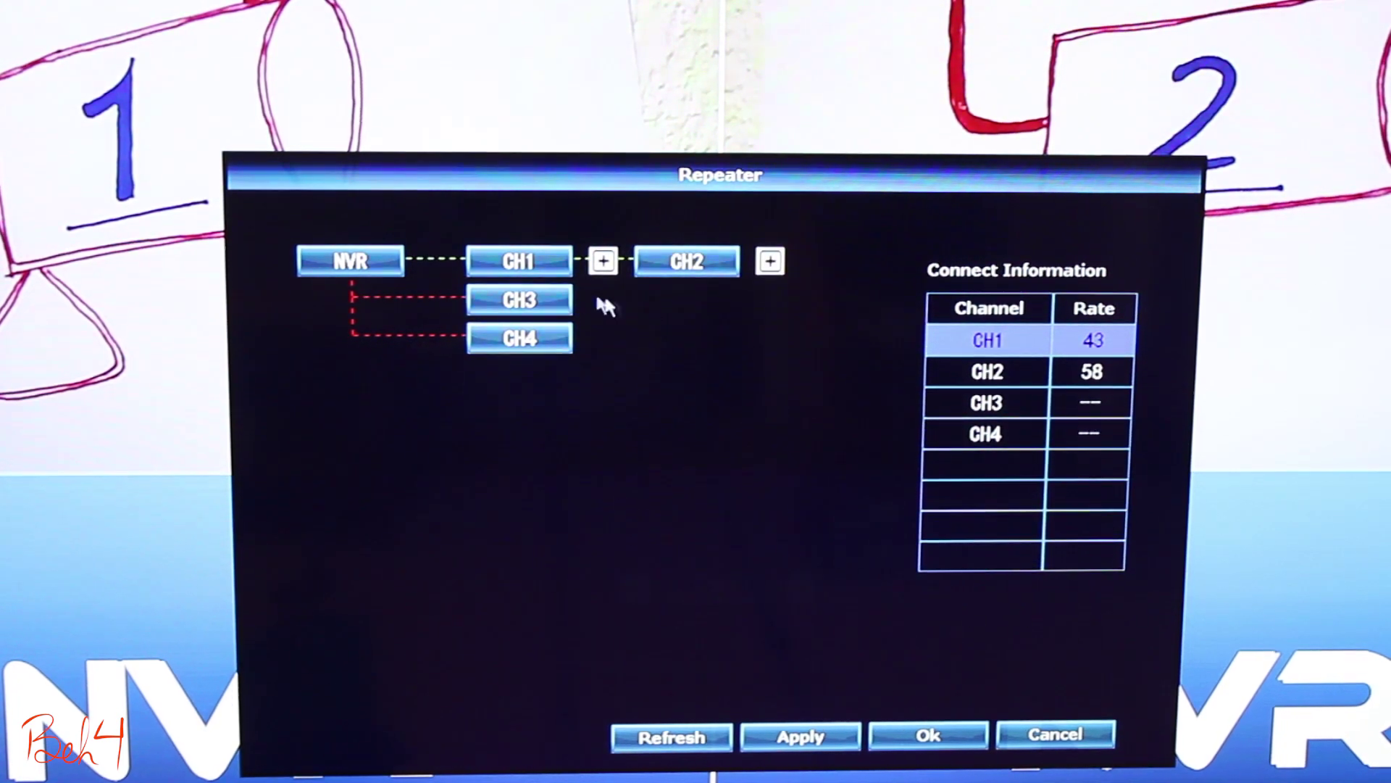
# Apply the repeater configuration, confirm both prompts and the success message, and close it
pyautogui.click(781, 731)
pyautogui.click(652, 551)
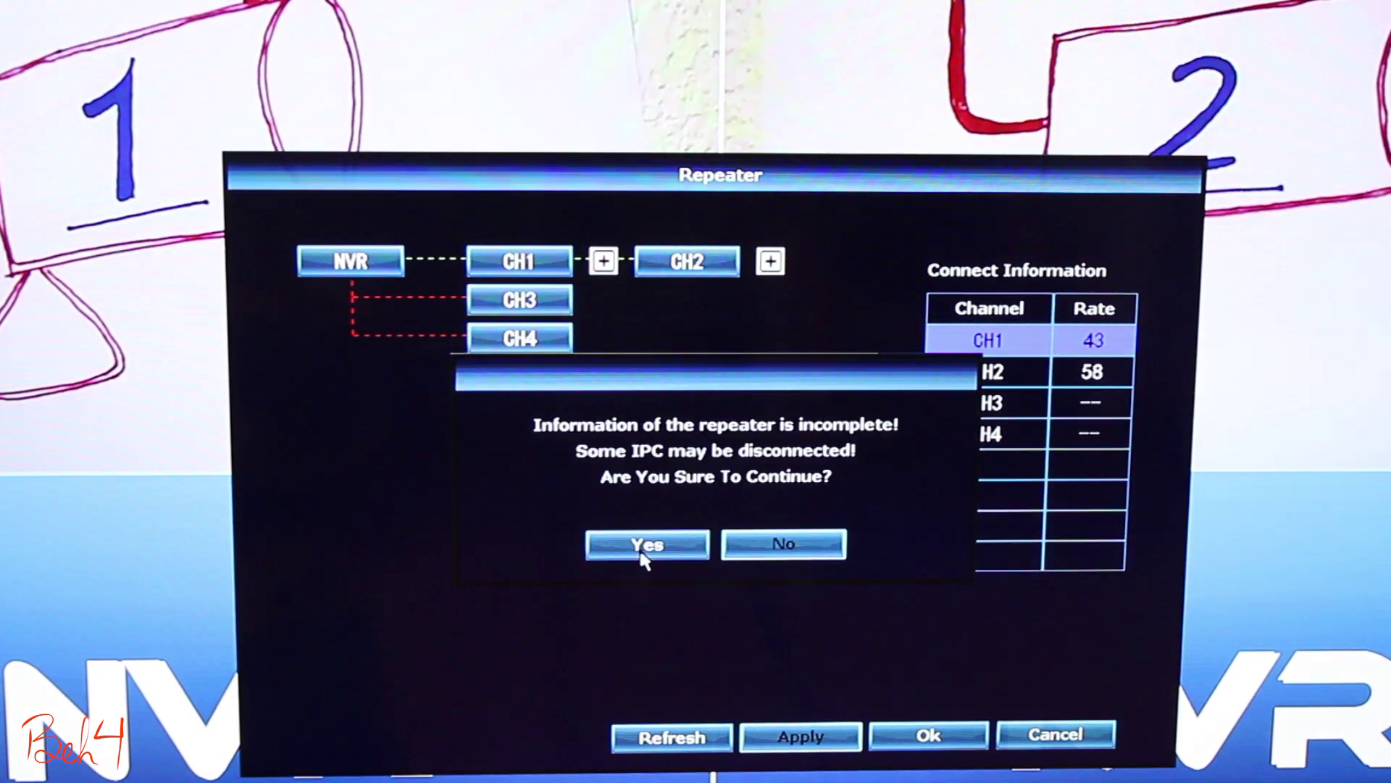
pyautogui.click(624, 542)
pyautogui.click(713, 547)
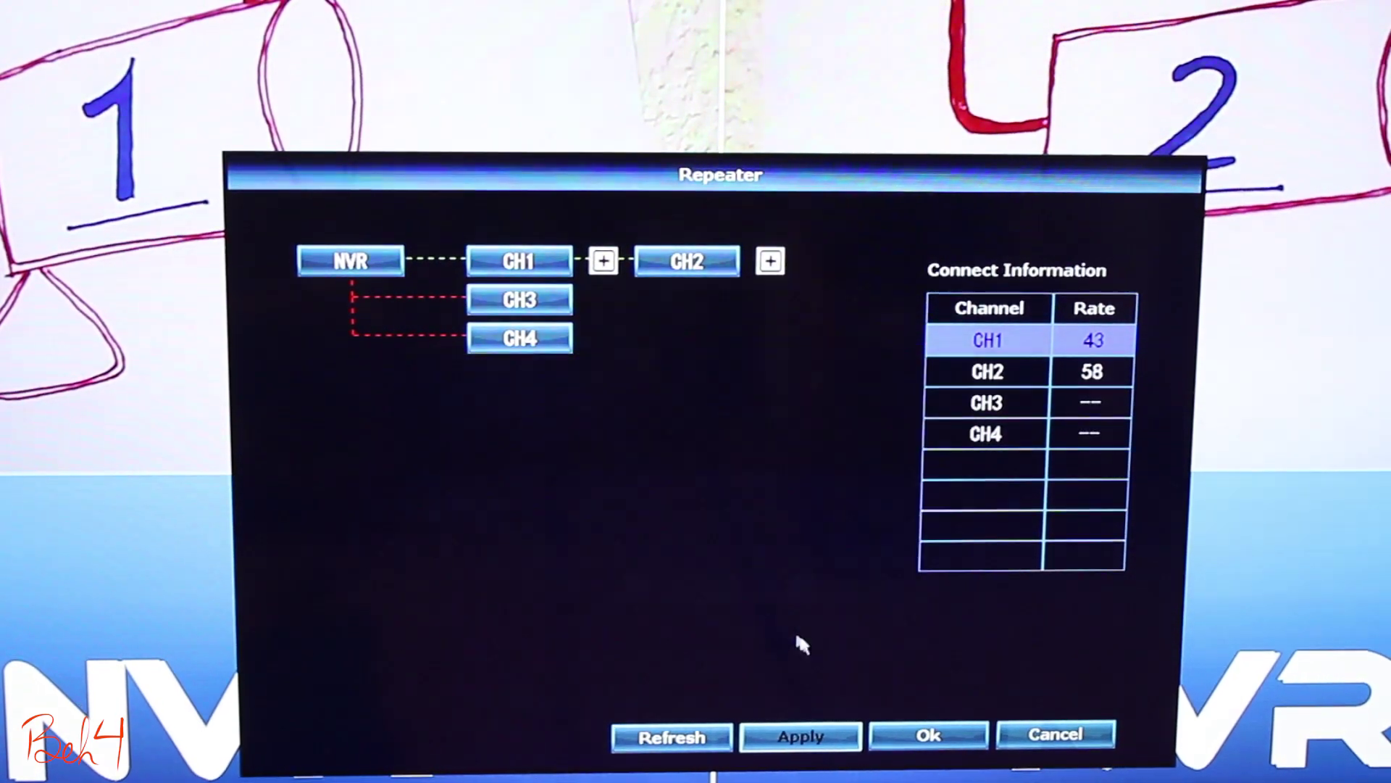
pyautogui.click(924, 735)
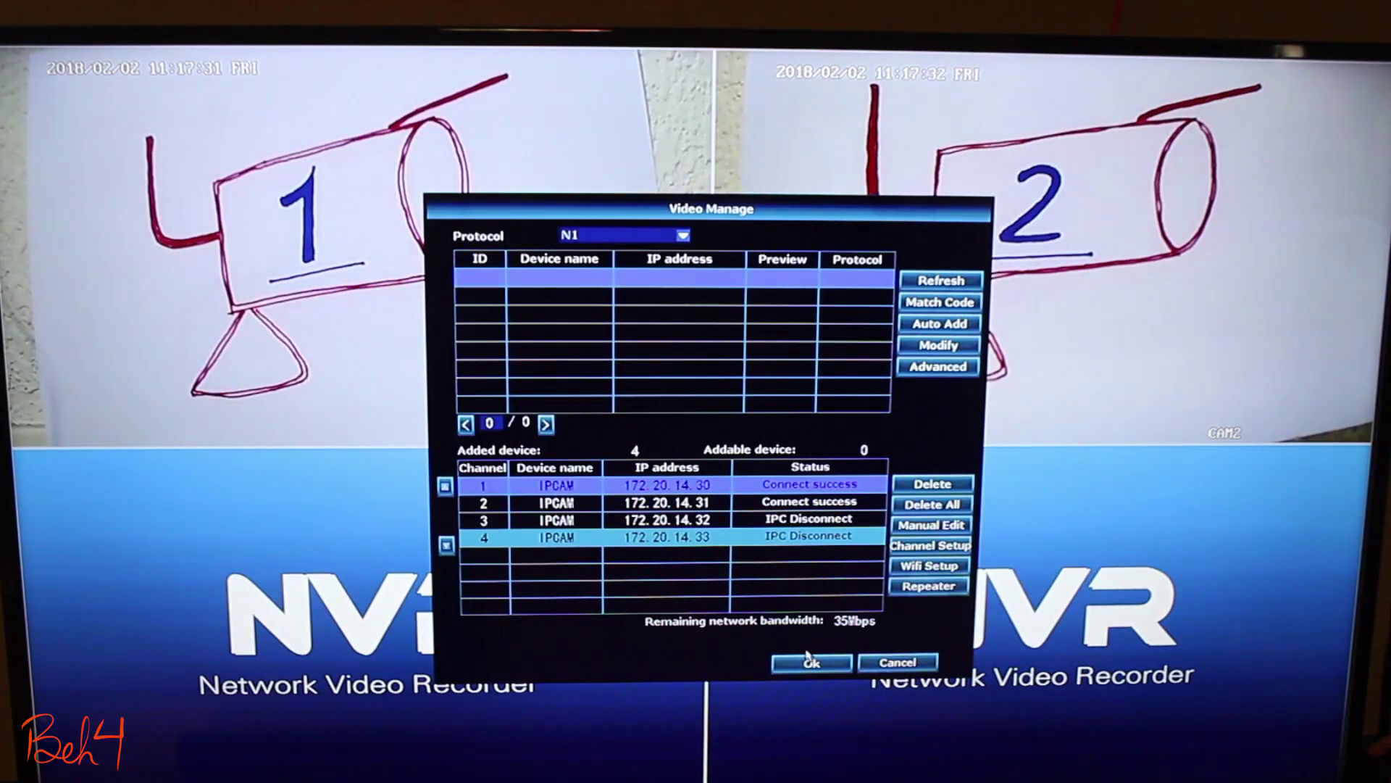
# Close Video Manage to show cameras 1 and 2 live in the quad view
pyautogui.click(809, 663)
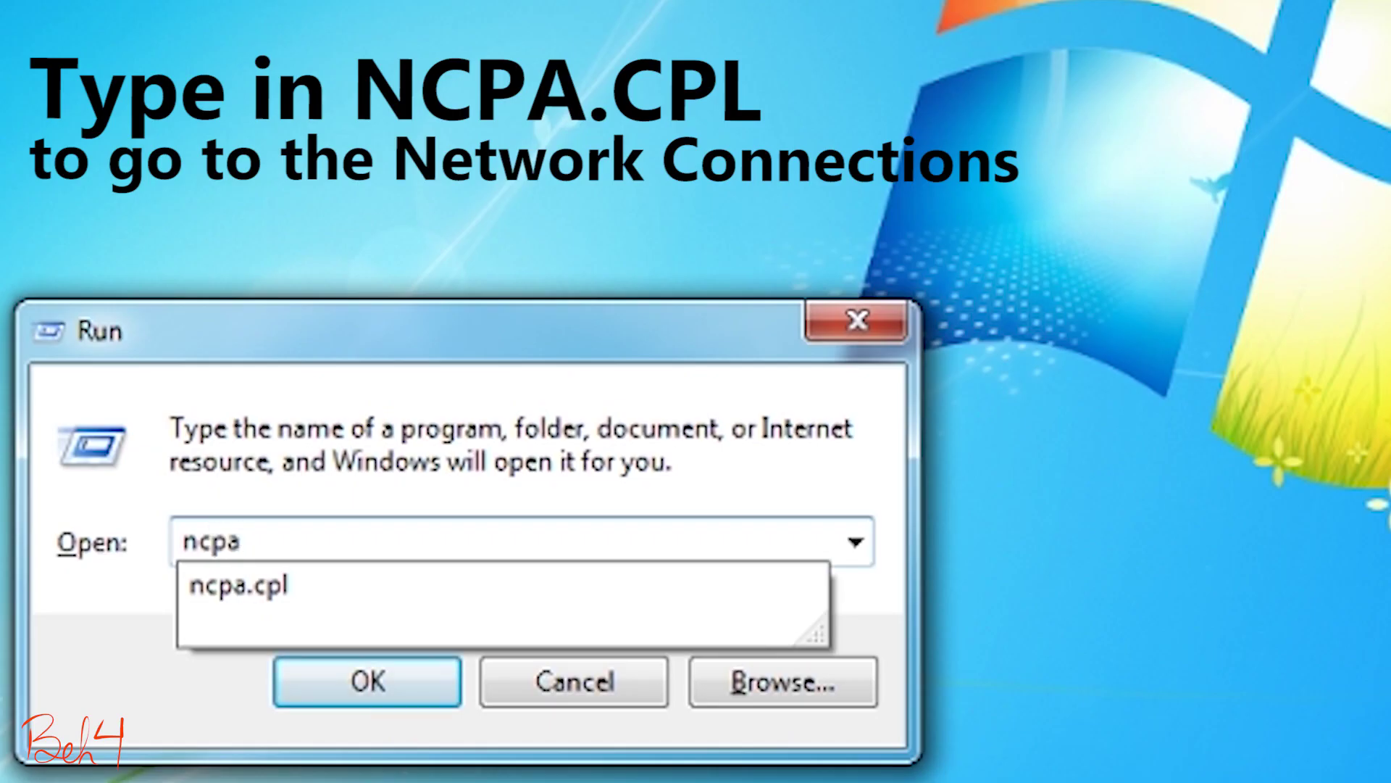
# Via ncpa.cpl, give Local Area Connection static IPv4 192.168.1.10 with mask 255.255.255.0
pyautogui.write('.cpl')
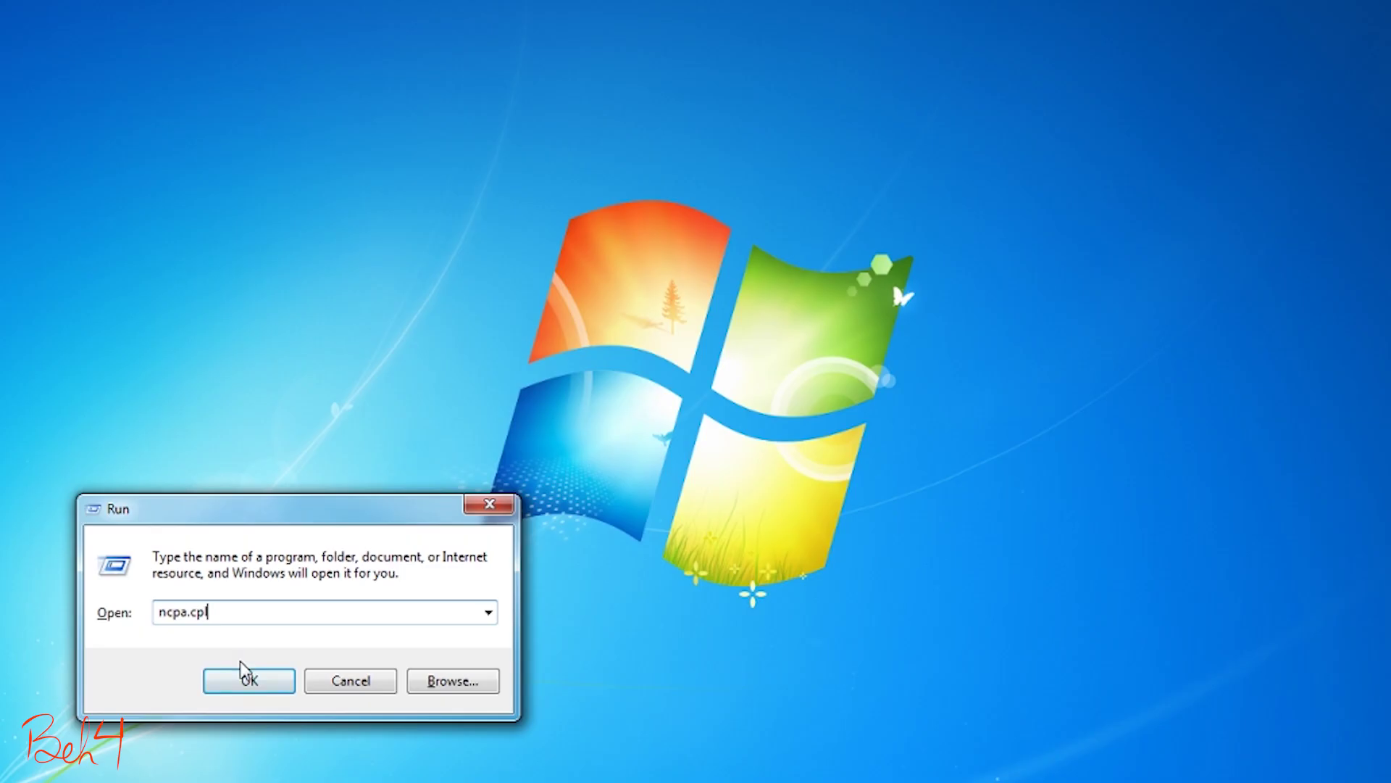
pyautogui.click(362, 678)
pyautogui.rightClick(507, 241)
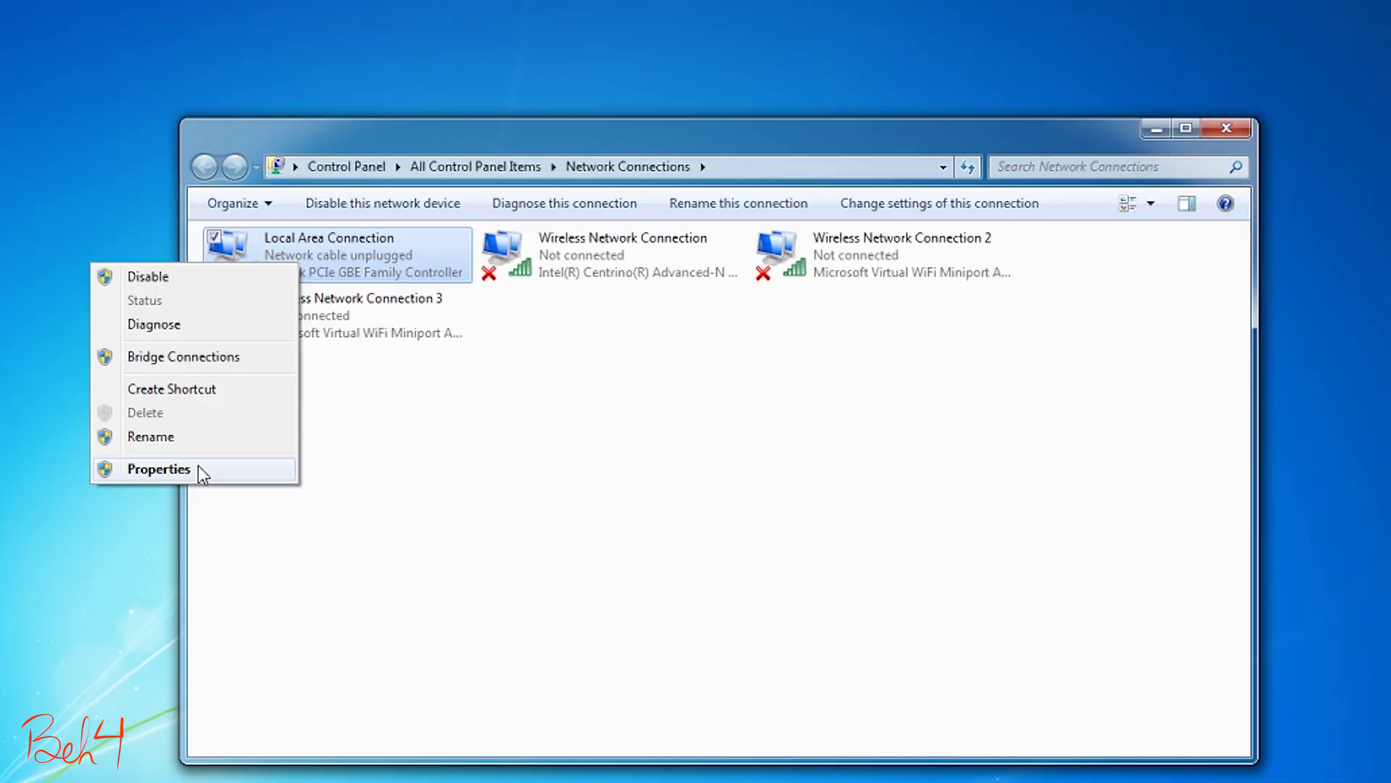
pyautogui.click(318, 605)
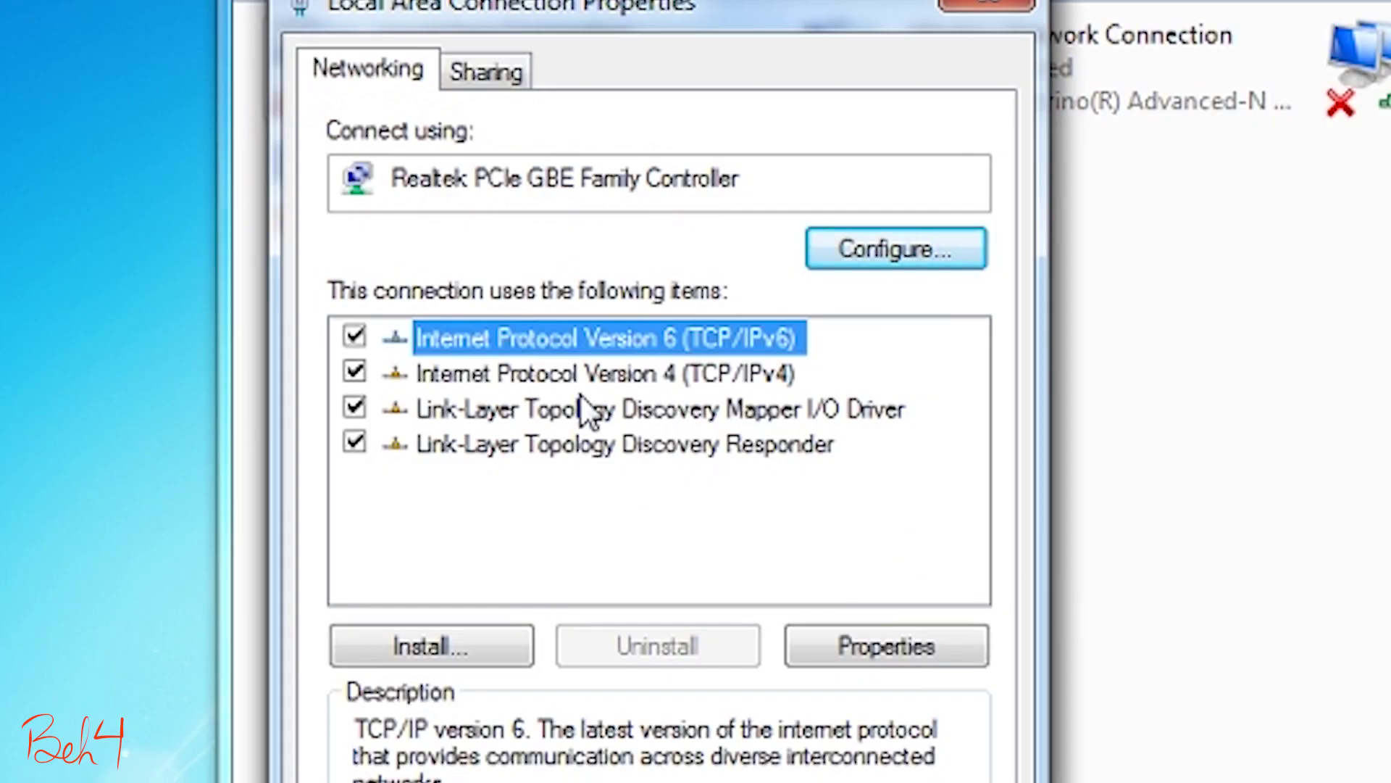
pyautogui.click(580, 376)
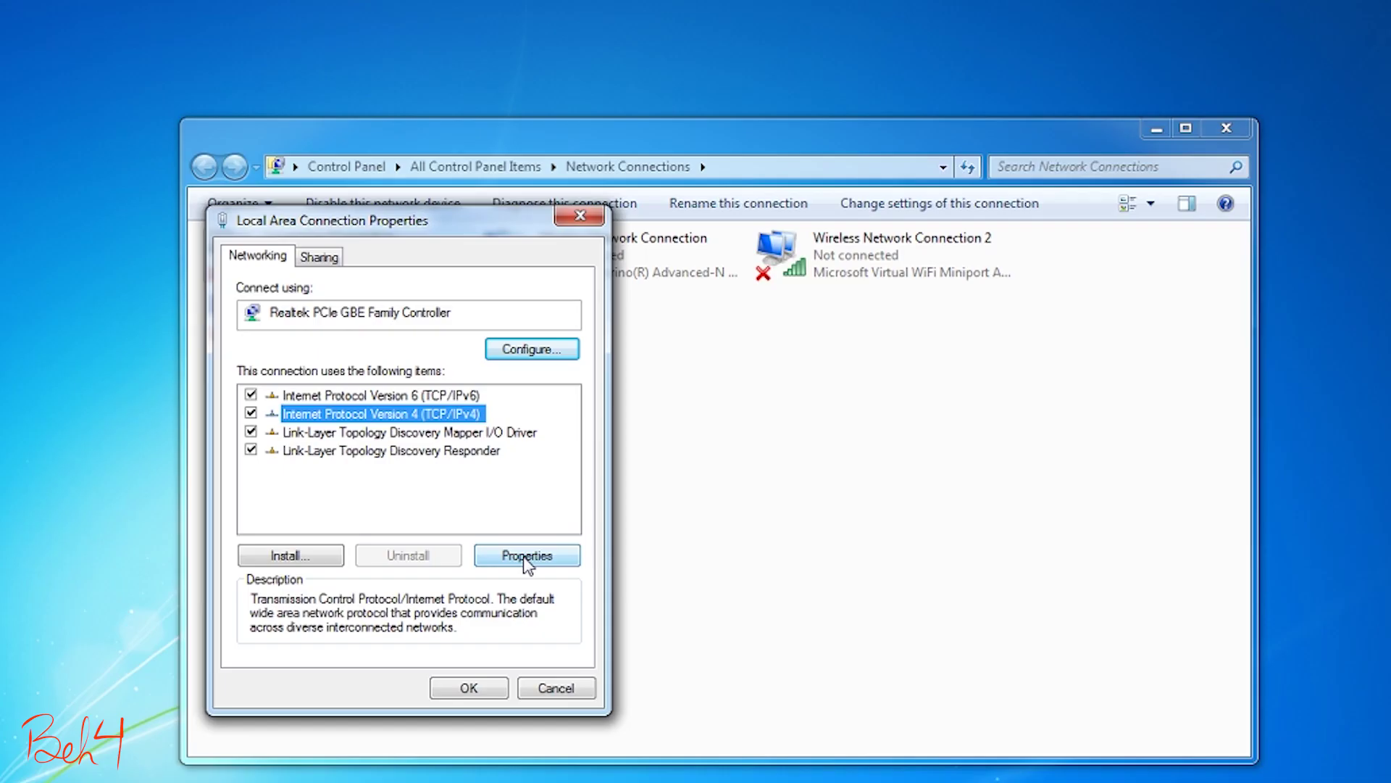
pyautogui.click(525, 557)
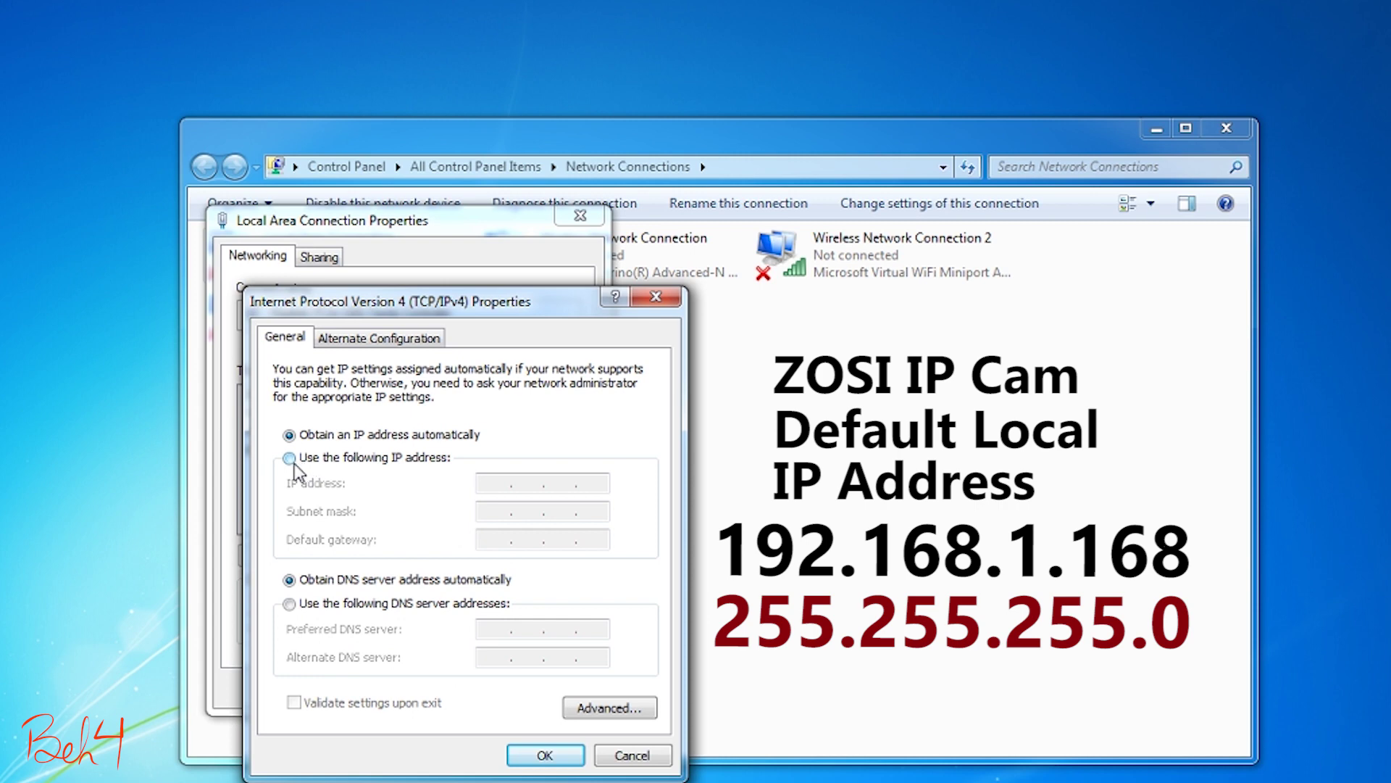
pyautogui.click(290, 457)
pyautogui.click(487, 476)
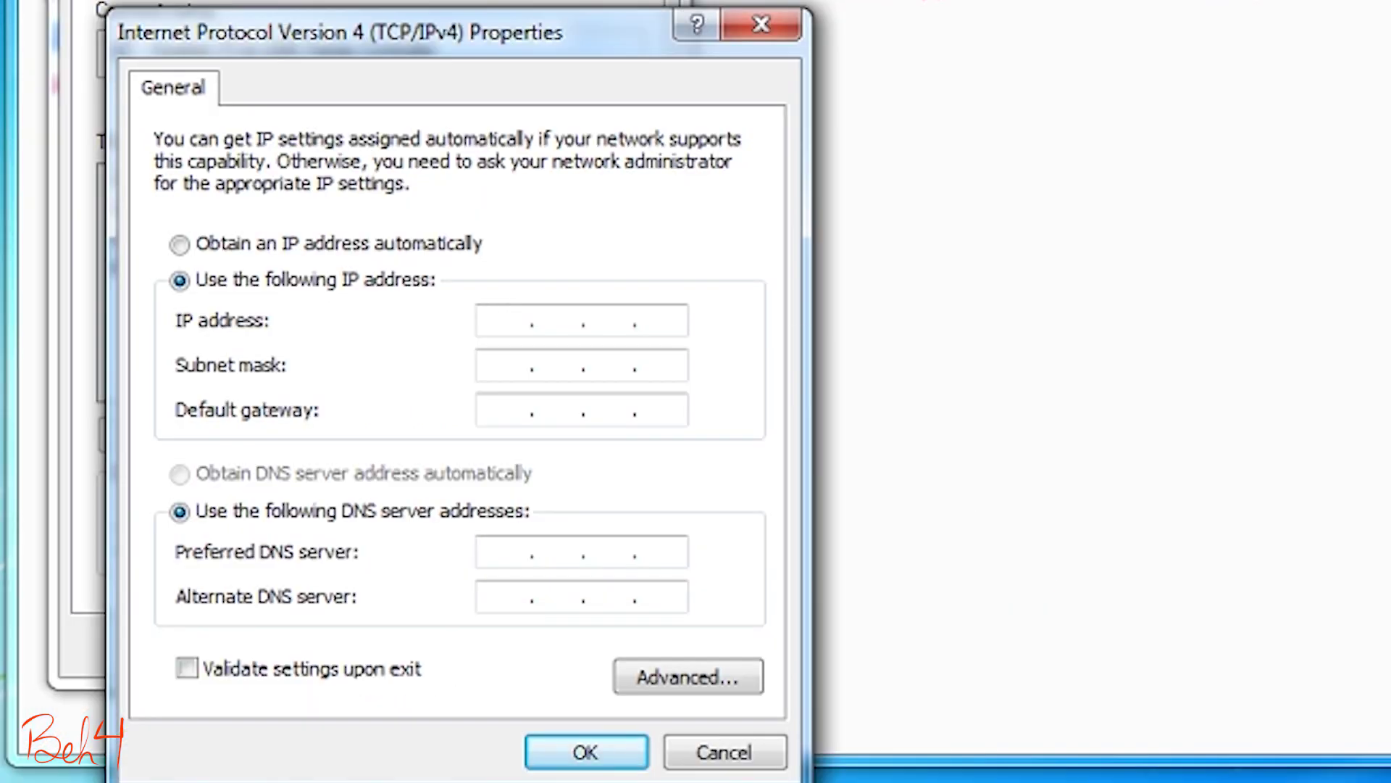
pyautogui.write('192 . 168 . 1 . 10')
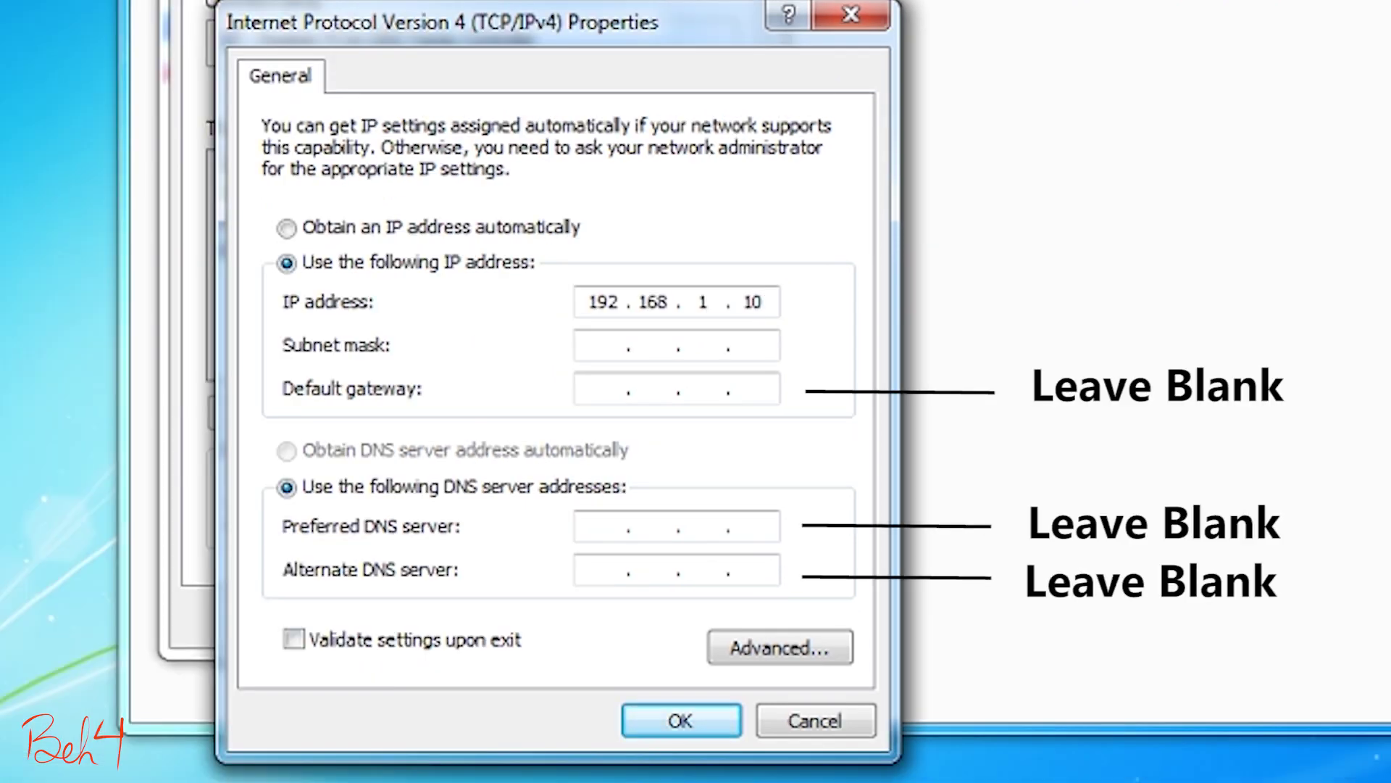
pyautogui.press('Tab')
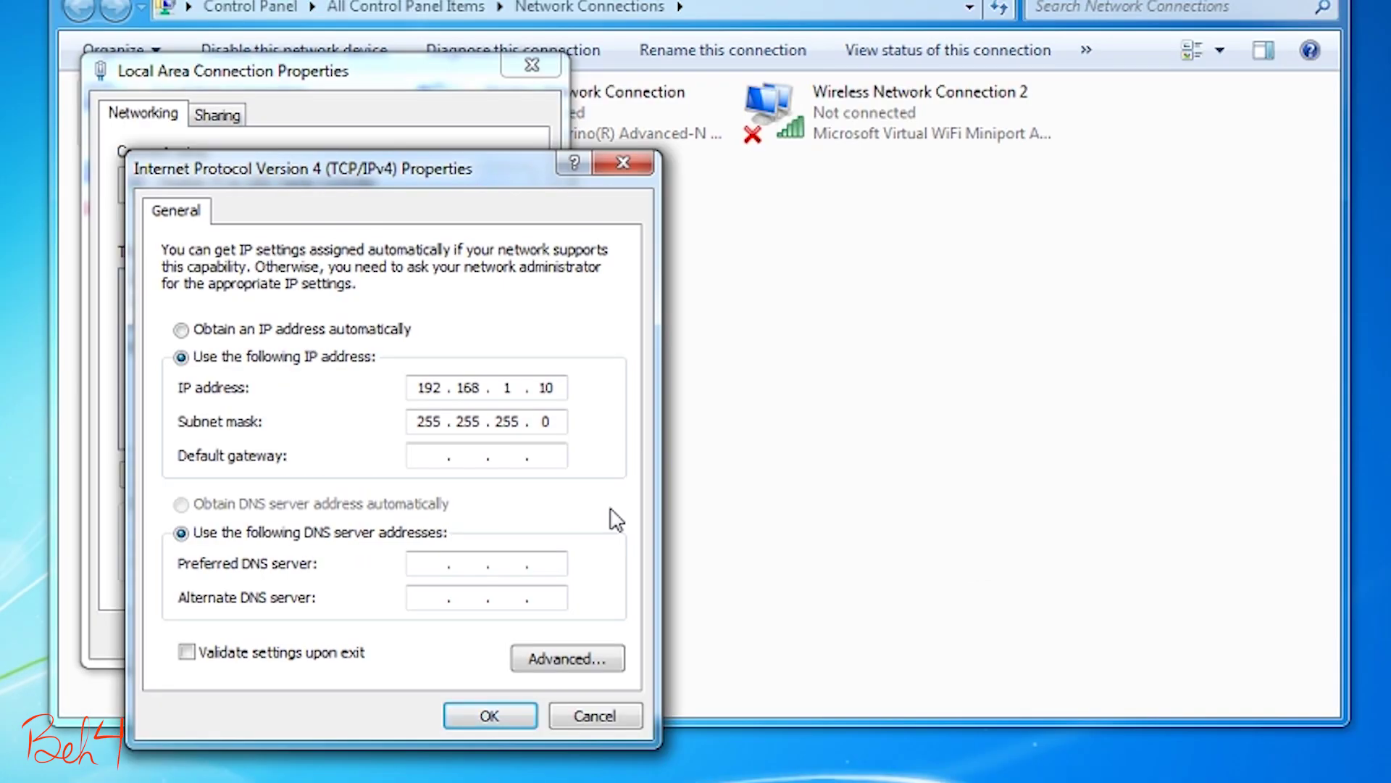
pyautogui.click(490, 716)
# Close the connection properties and disable the Wireless Network Connection
pyautogui.click(395, 633)
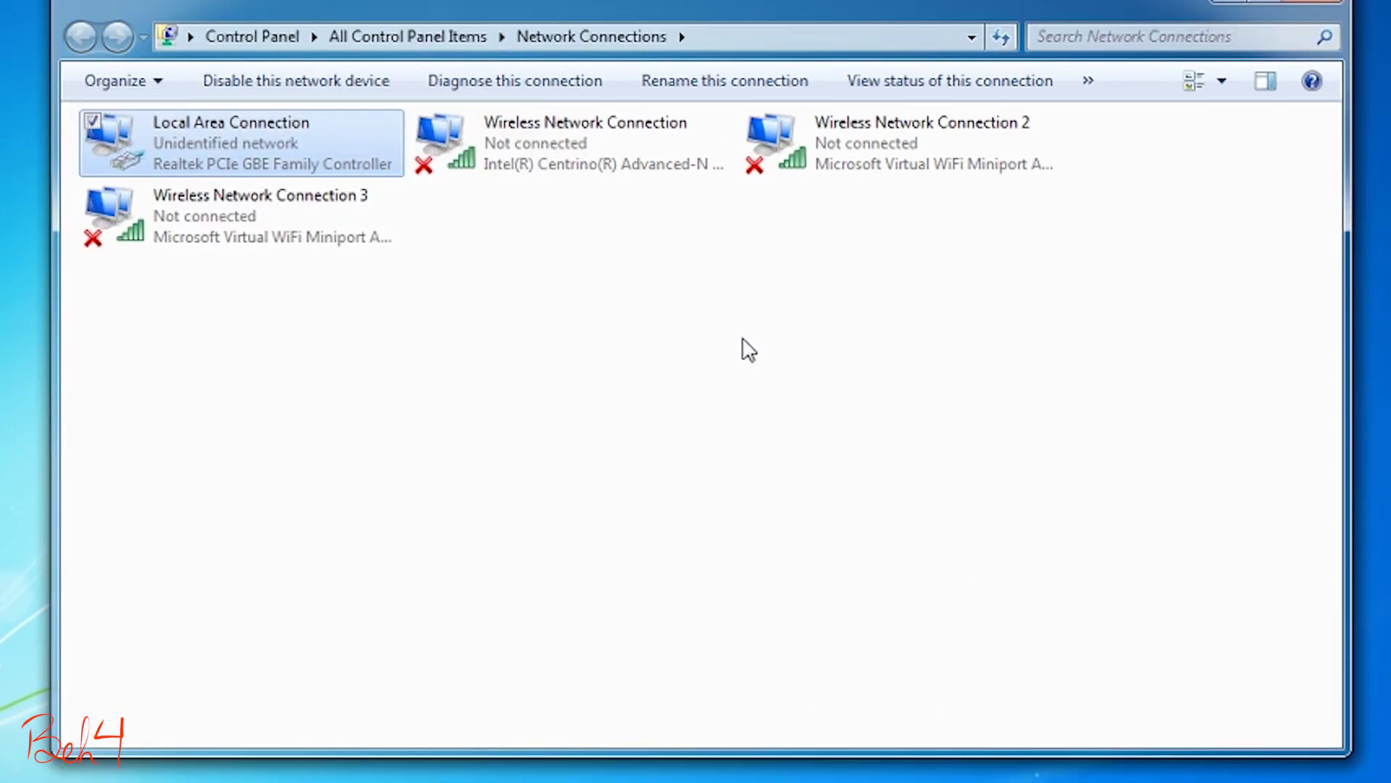
pyautogui.rightClick(507, 151)
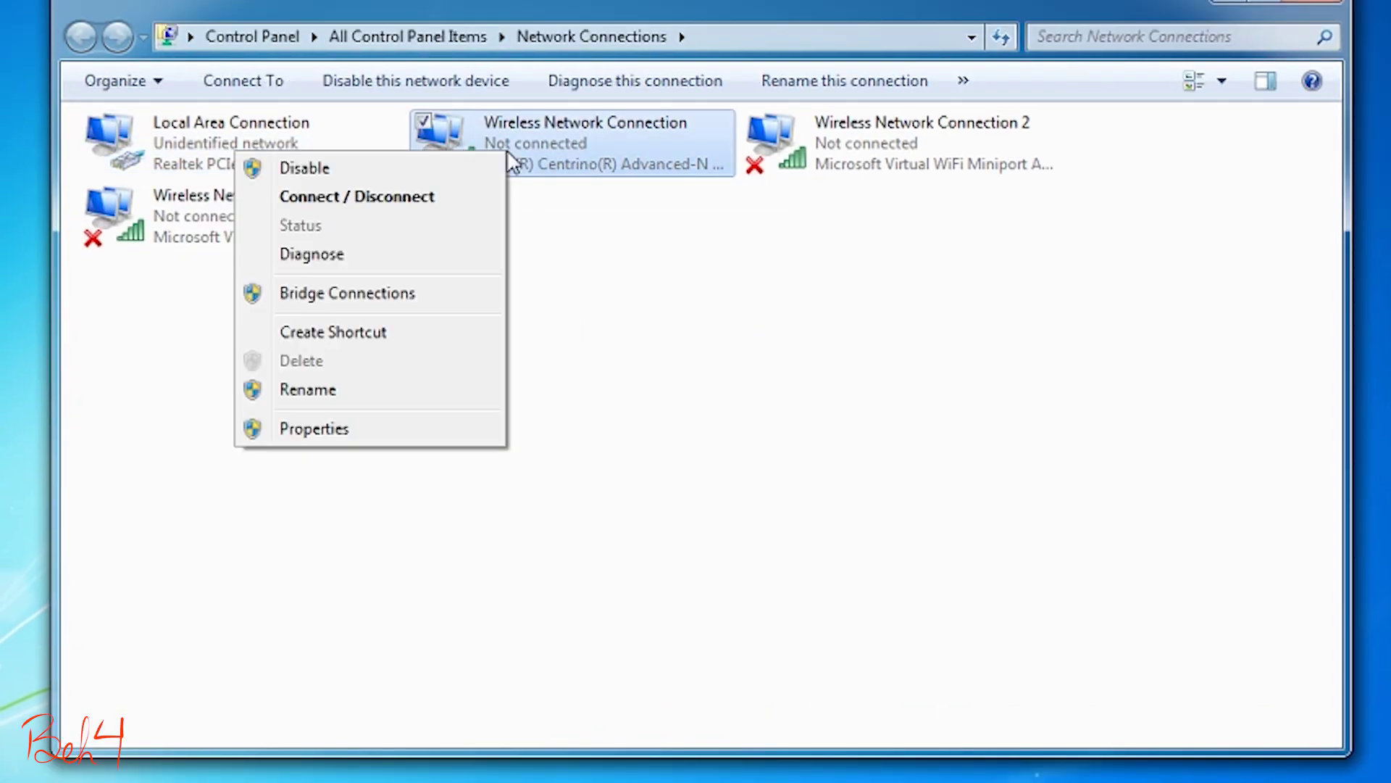
pyautogui.click(381, 176)
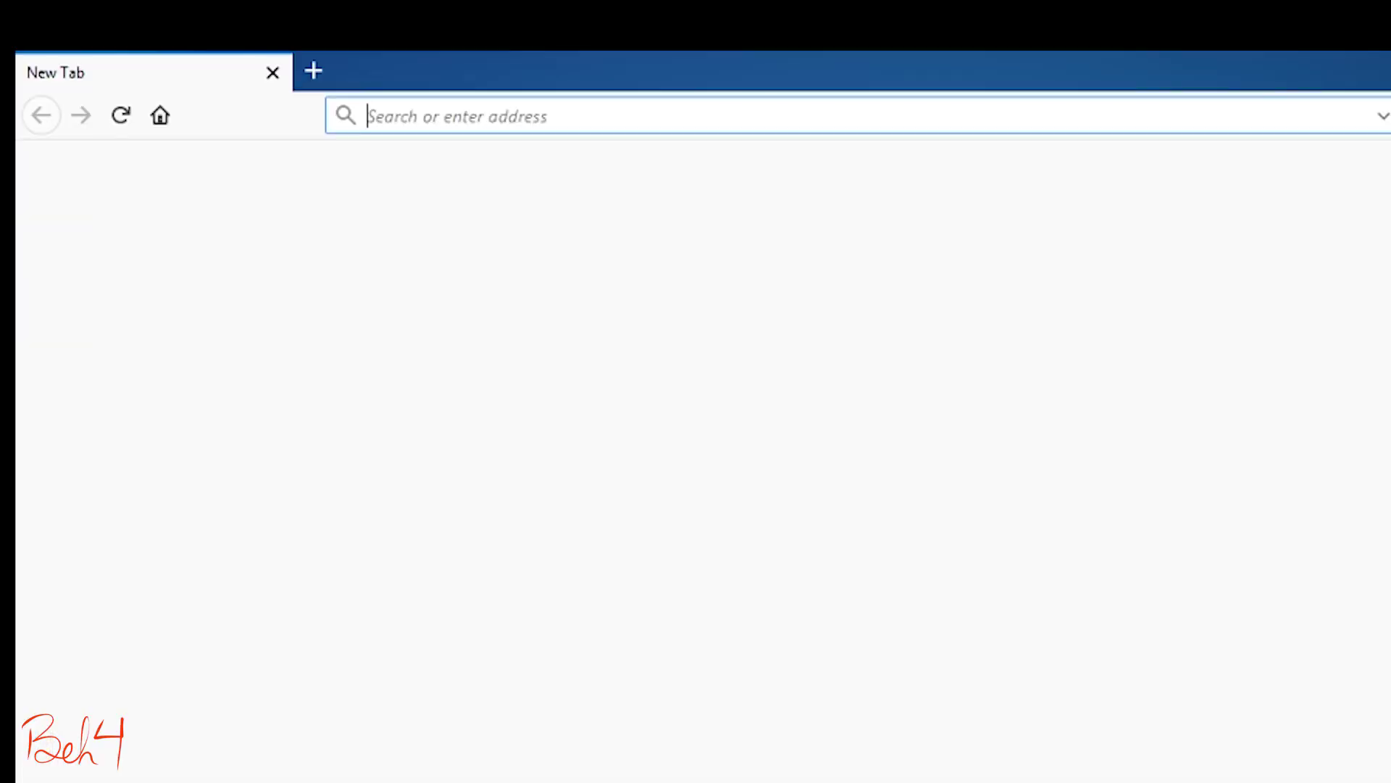
# Browse to 192.168.1.168 and log in as admin with no password
pyautogui.write('192.168.')
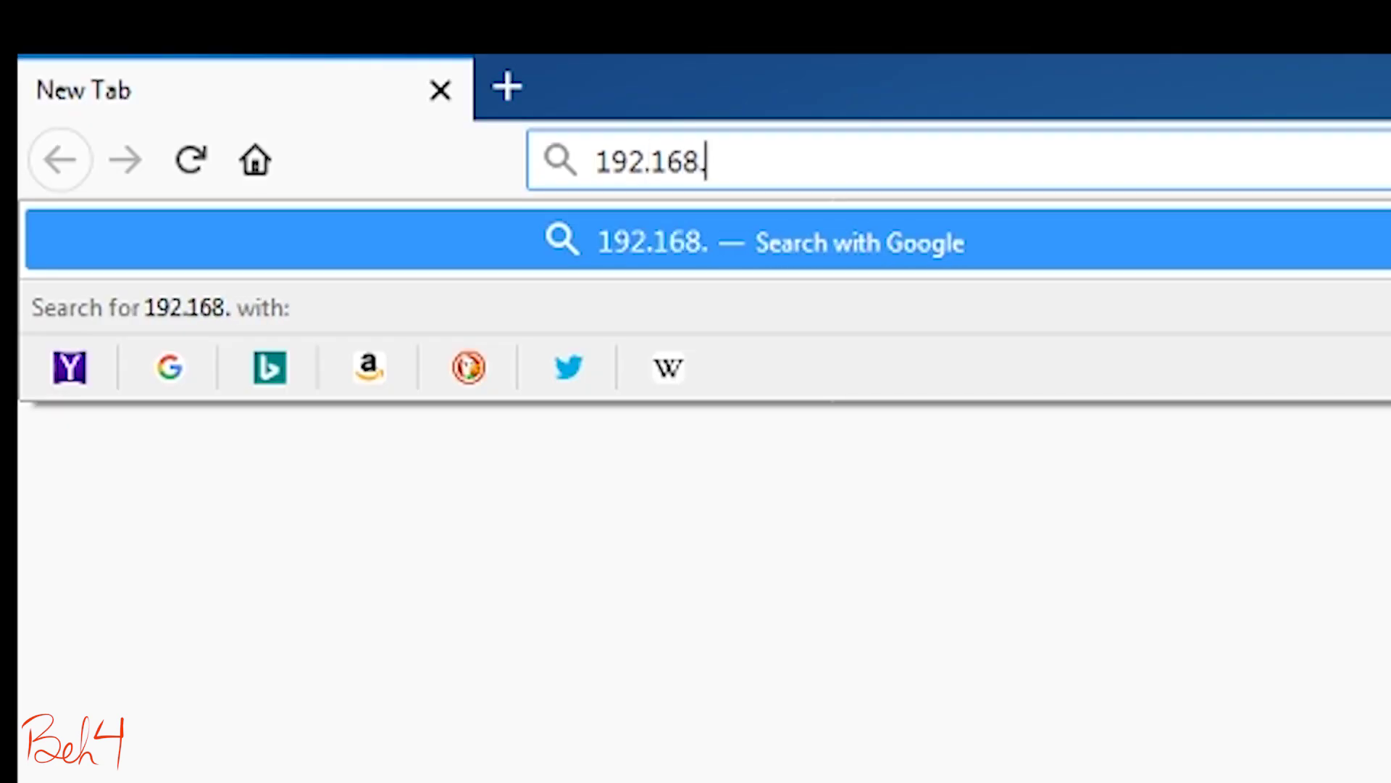
pyautogui.write('1.168')
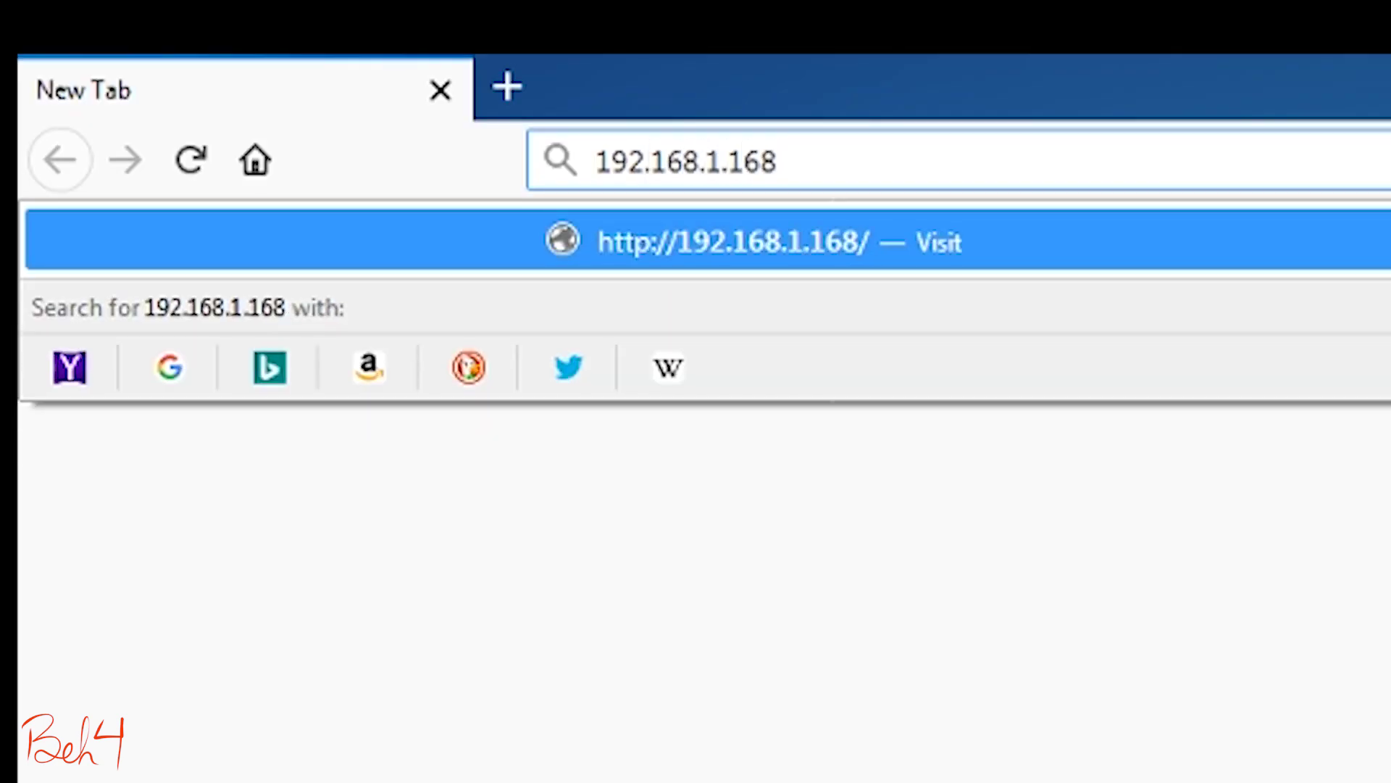
pyautogui.press('Return')
pyautogui.write('admin')
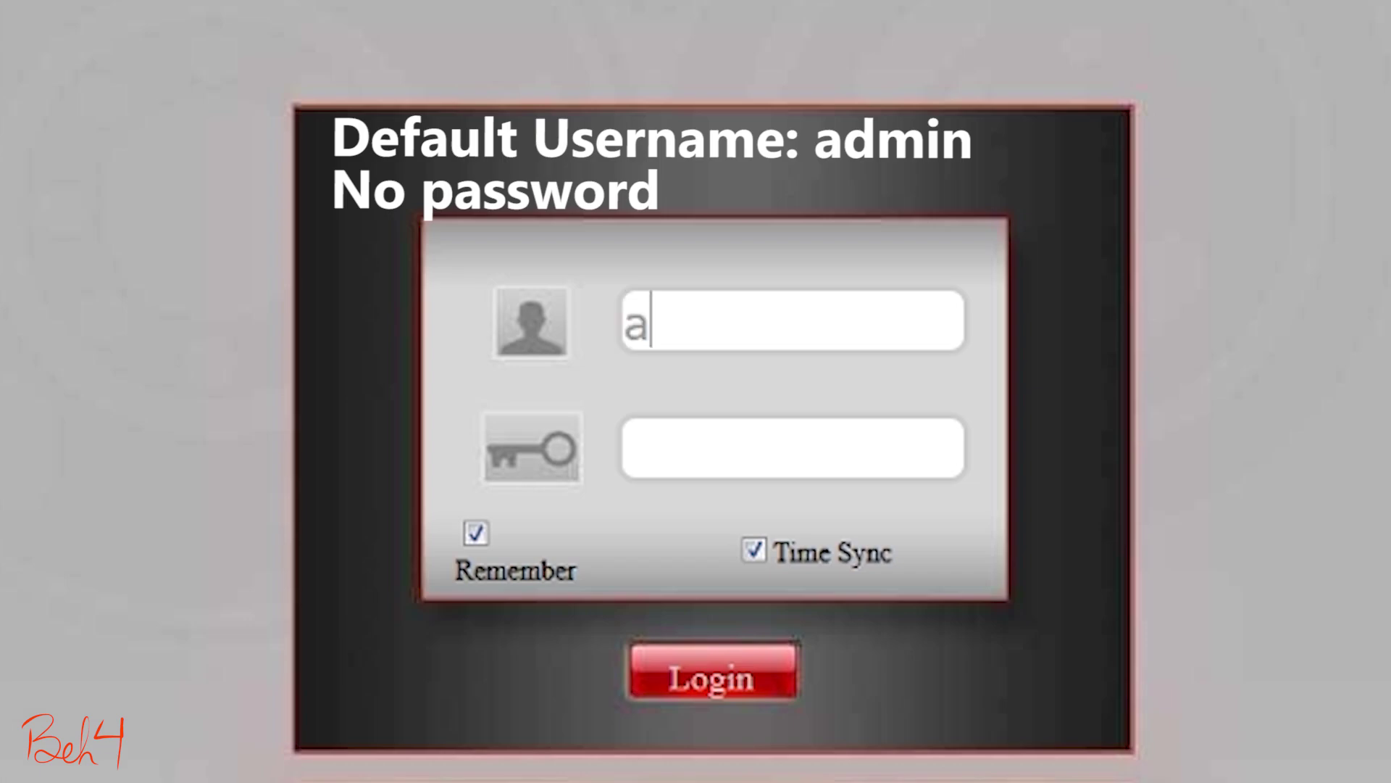
pyautogui.click(712, 682)
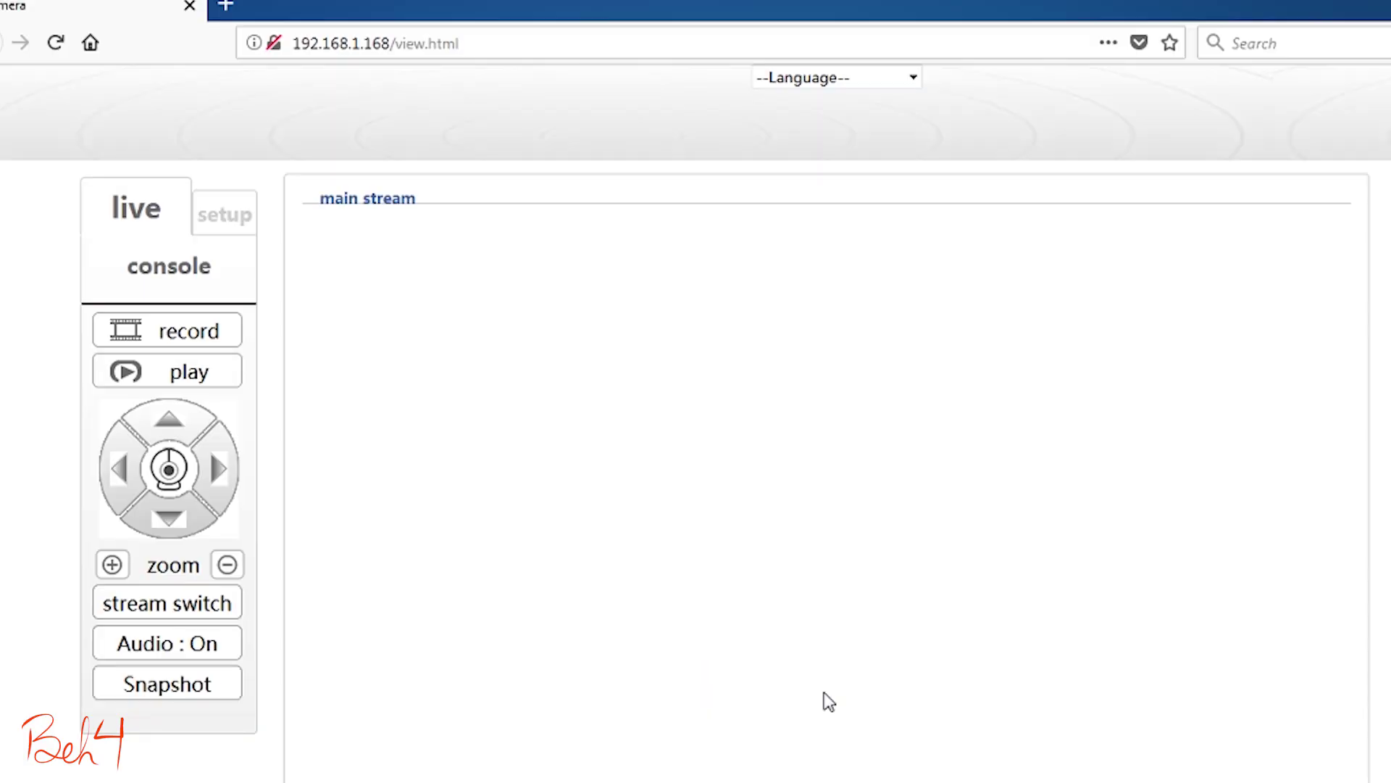
# In Network setup's WI-FI page, set the station network name to MyWiFI
pyautogui.click(229, 217)
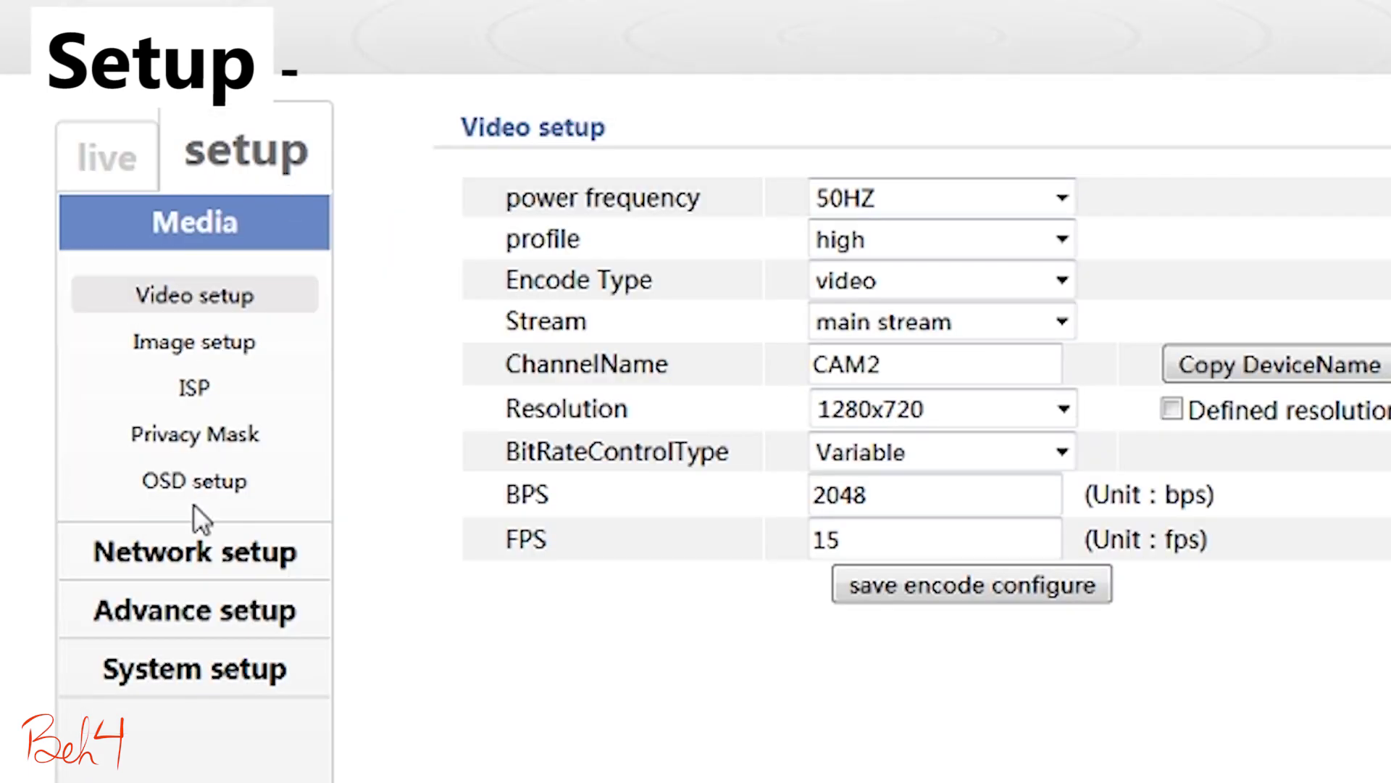
pyautogui.click(289, 572)
pyautogui.click(254, 466)
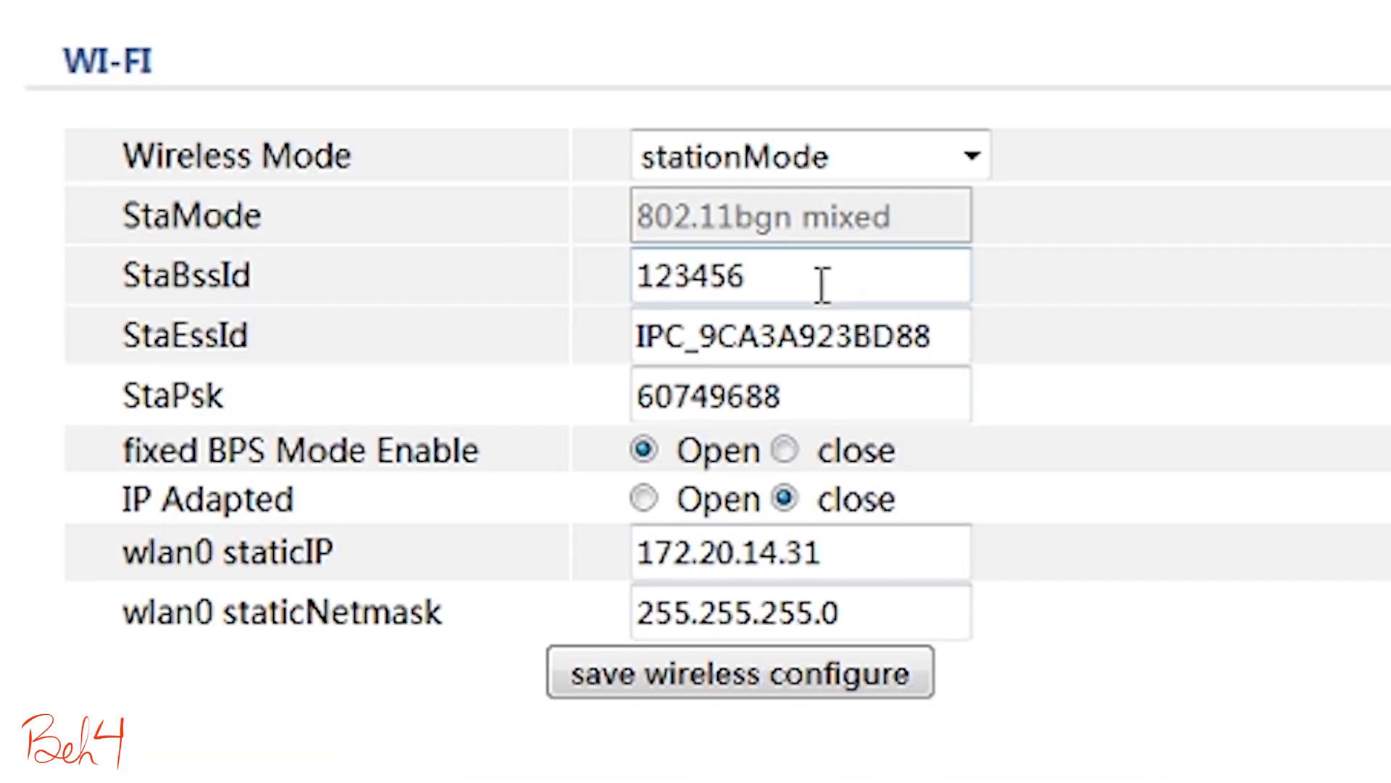
pyautogui.doubleClick(552, 331)
pyautogui.click(939, 338)
pyautogui.press('BackSpace')
pyautogui.press('BackSpace')
pyautogui.press('BackSpace')
pyautogui.press('BackSpace')
pyautogui.press('BackSpace')
pyautogui.press('BackSpace')
pyautogui.press('BackSpace')
pyautogui.press('BackSpace')
pyautogui.press('BackSpace')
pyautogui.press('BackSpace')
pyautogui.press('BackSpace')
pyautogui.press('BackSpace')
pyautogui.press('BackSpace')
pyautogui.press('BackSpace')
pyautogui.press('BackSpace')
pyautogui.press('BackSpace')
pyautogui.write('M')
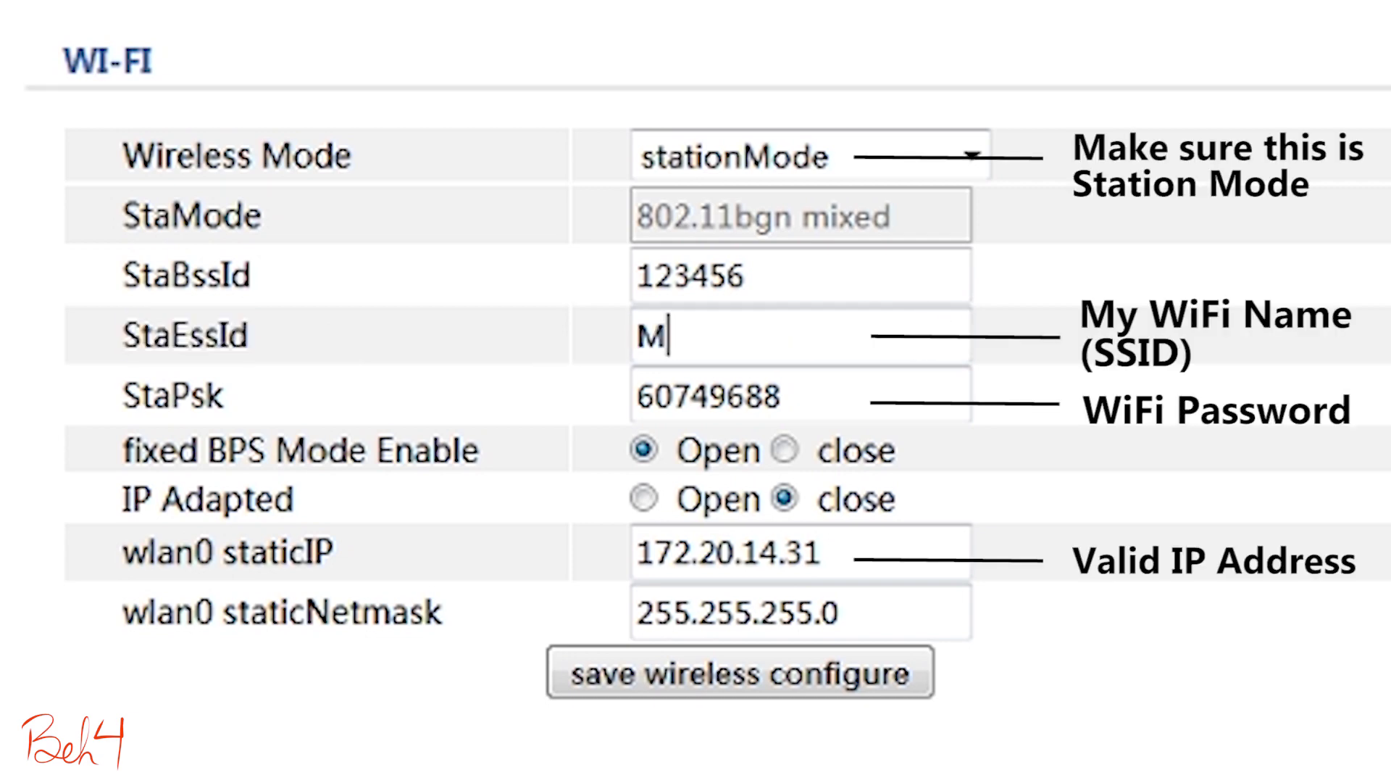
pyautogui.write('yWiFI')
# Enter the Wi-Fi network's password and clear the old wlan0 static IP
pyautogui.click(953, 394)
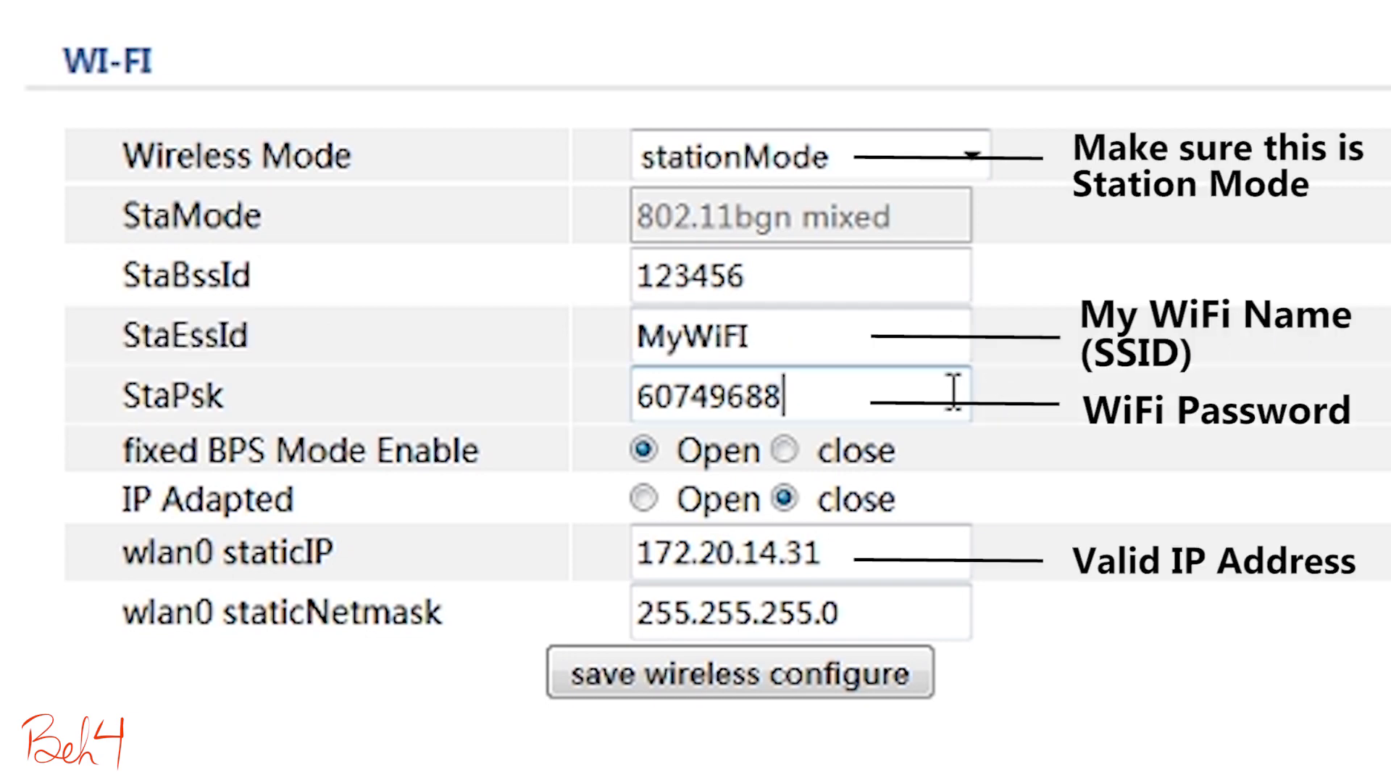
pyautogui.press('BackSpace')
pyautogui.press('BackSpace')
pyautogui.press('BackSpace')
pyautogui.press('BackSpace')
pyautogui.press('BackSpace')
pyautogui.press('BackSpace')
pyautogui.press('BackSpace')
pyautogui.press('BackSpace')
pyautogui.write('MyWiFiPassword')
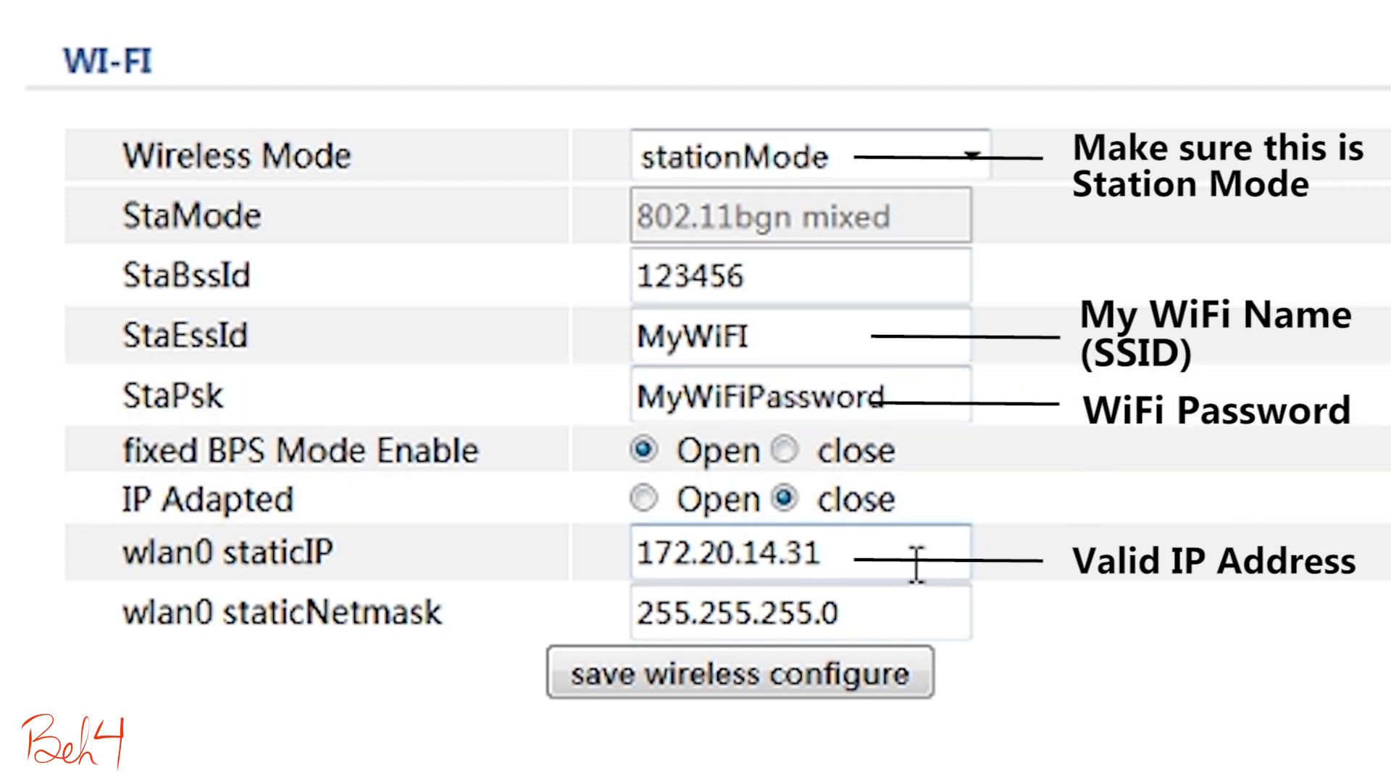
pyautogui.click(892, 553)
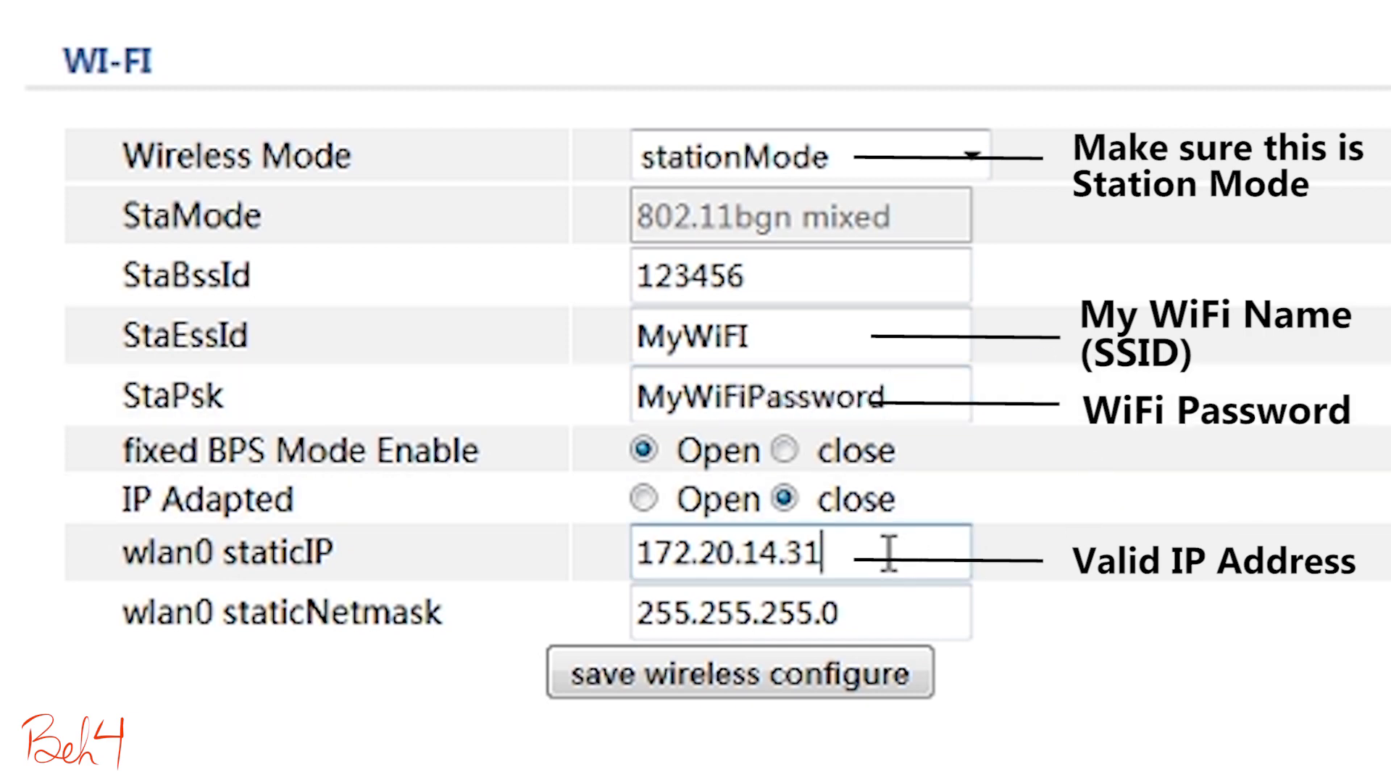
pyautogui.press('BackSpace')
pyautogui.press('BackSpace')
pyautogui.press('BackSpace')
pyautogui.press('BackSpace')
pyautogui.press('BackSpace')
pyautogui.press('BackSpace')
pyautogui.press('BackSpace')
pyautogui.press('BackSpace')
pyautogui.press('BackSpace')
pyautogui.press('BackSpace')
pyautogui.press('BackSpace')
pyautogui.press('BackSpace')
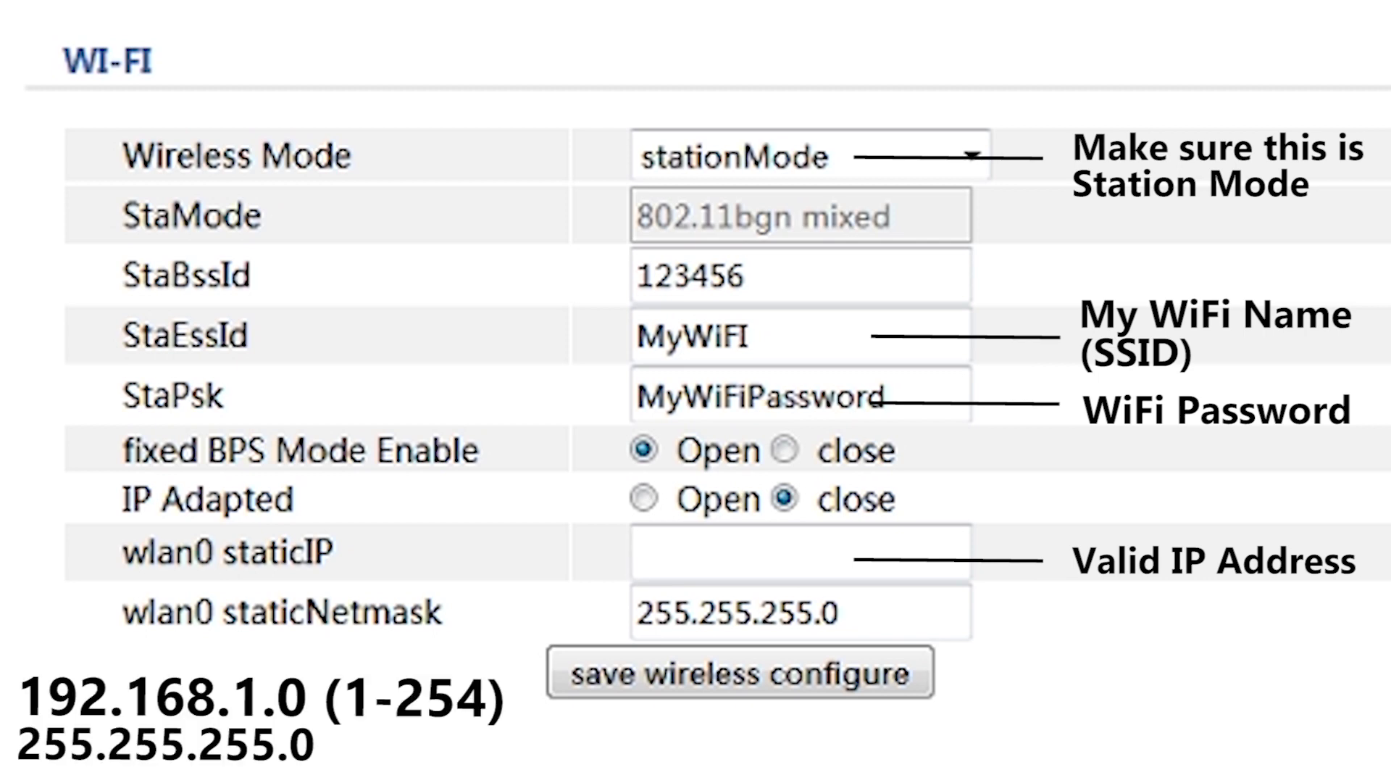
# Set the wlan0 static IP to 192.168.1.99 and save the wireless configuration
pyautogui.write('192.168')
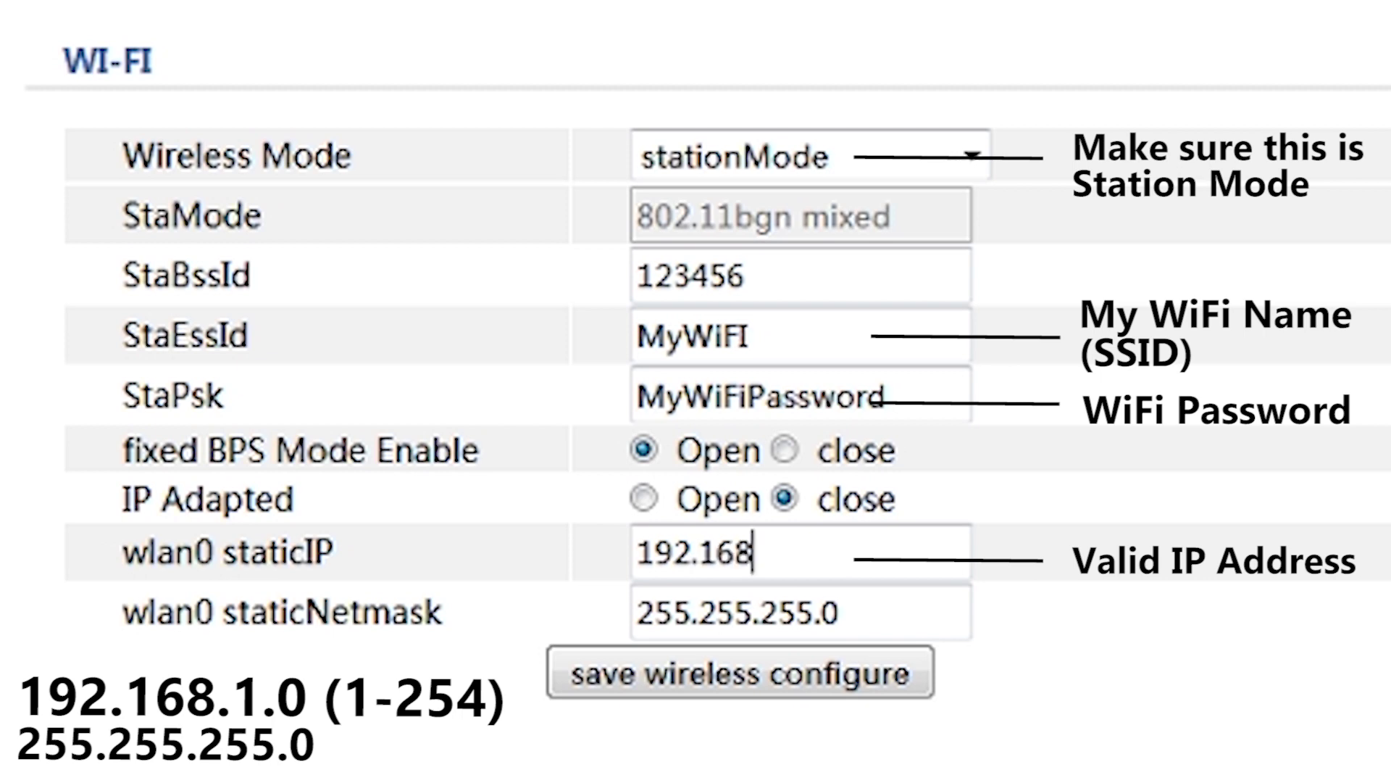
pyautogui.write('.1.99')
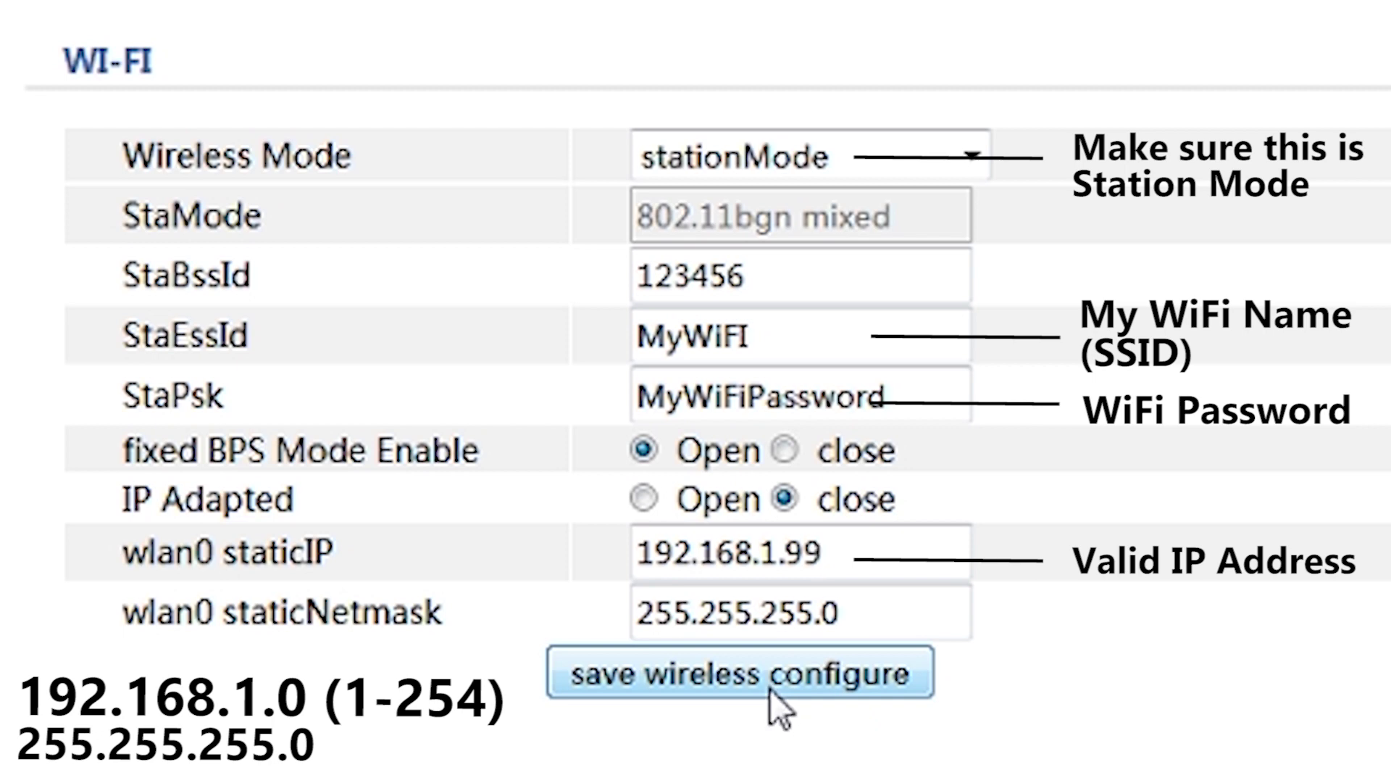
pyautogui.click(703, 672)
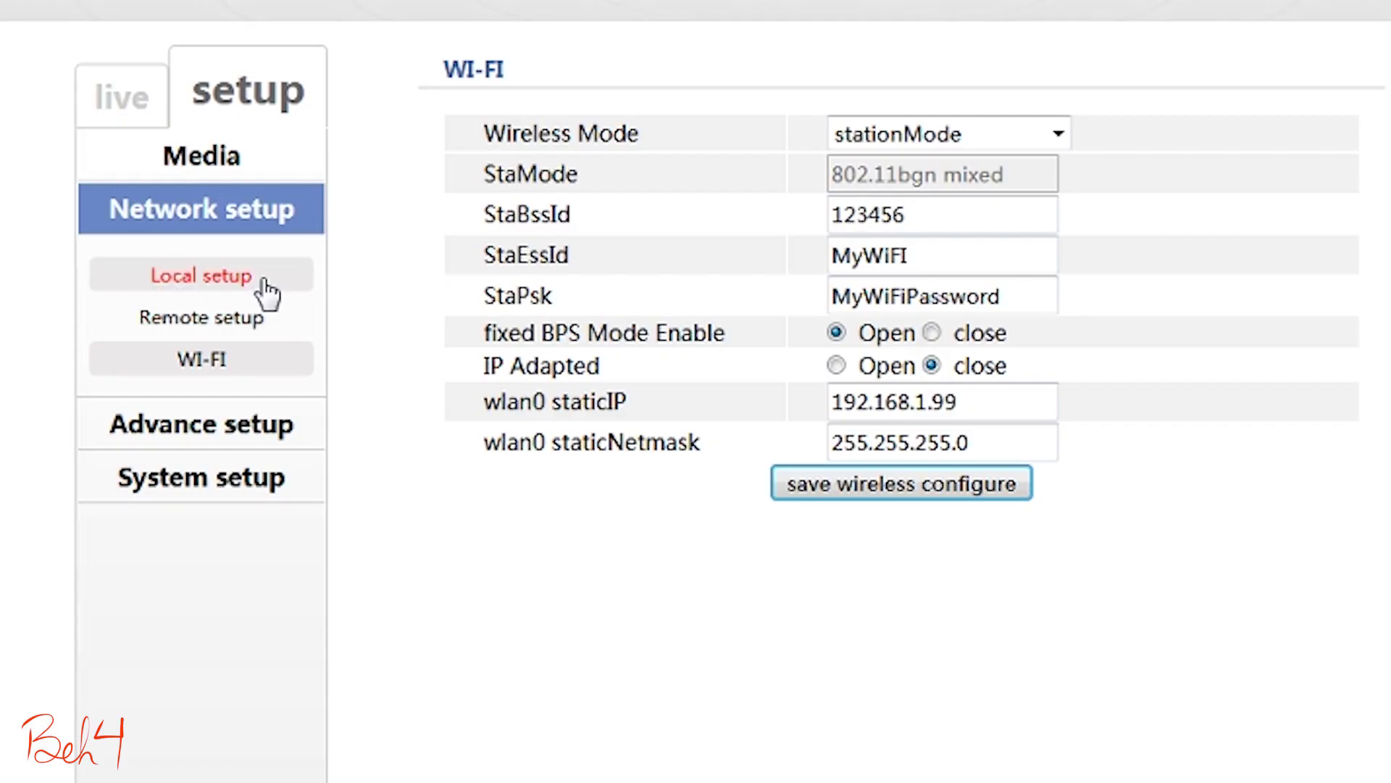
# In Local setup, change the wired IP to 192.168.2.168 and gateway to 192.168.2.1
pyautogui.click(263, 284)
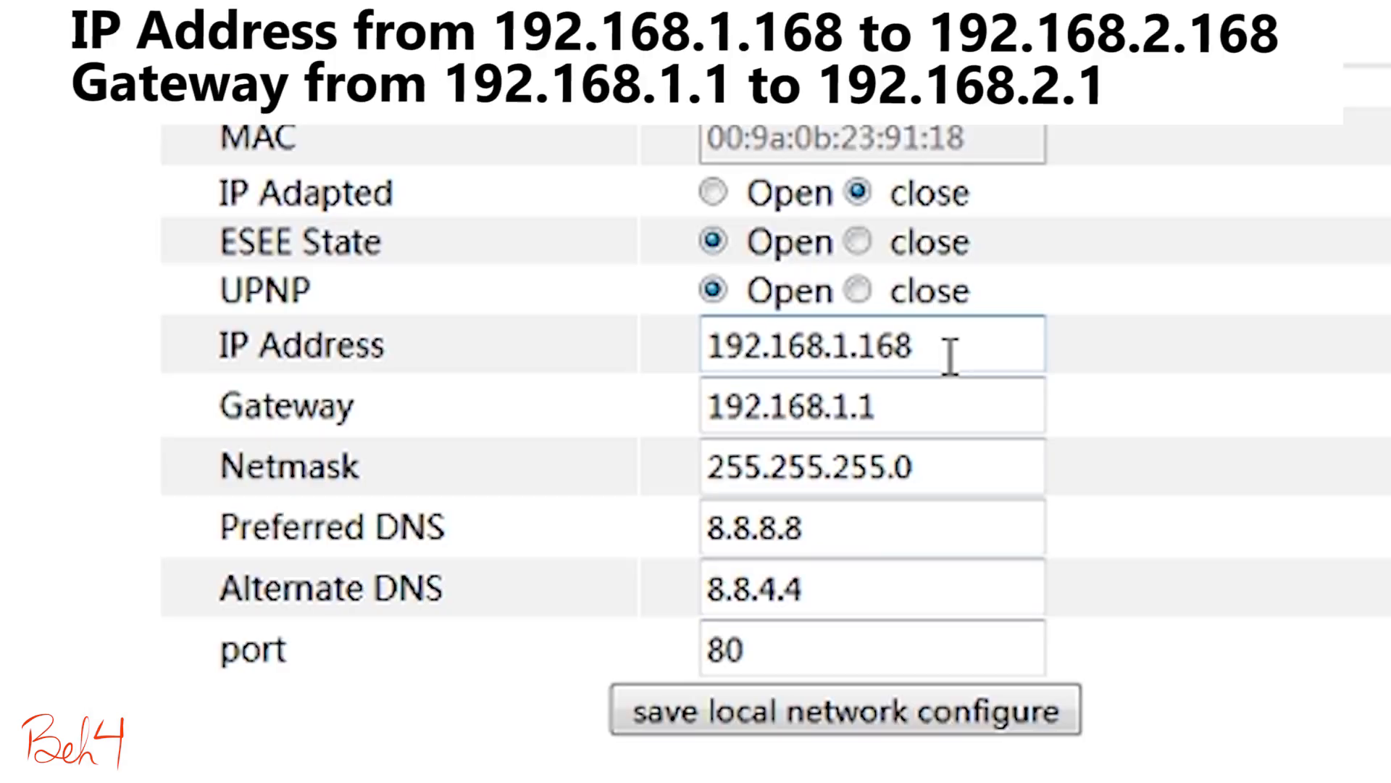
pyautogui.press('BackSpace')
pyautogui.write('2')
pyautogui.click(956, 313)
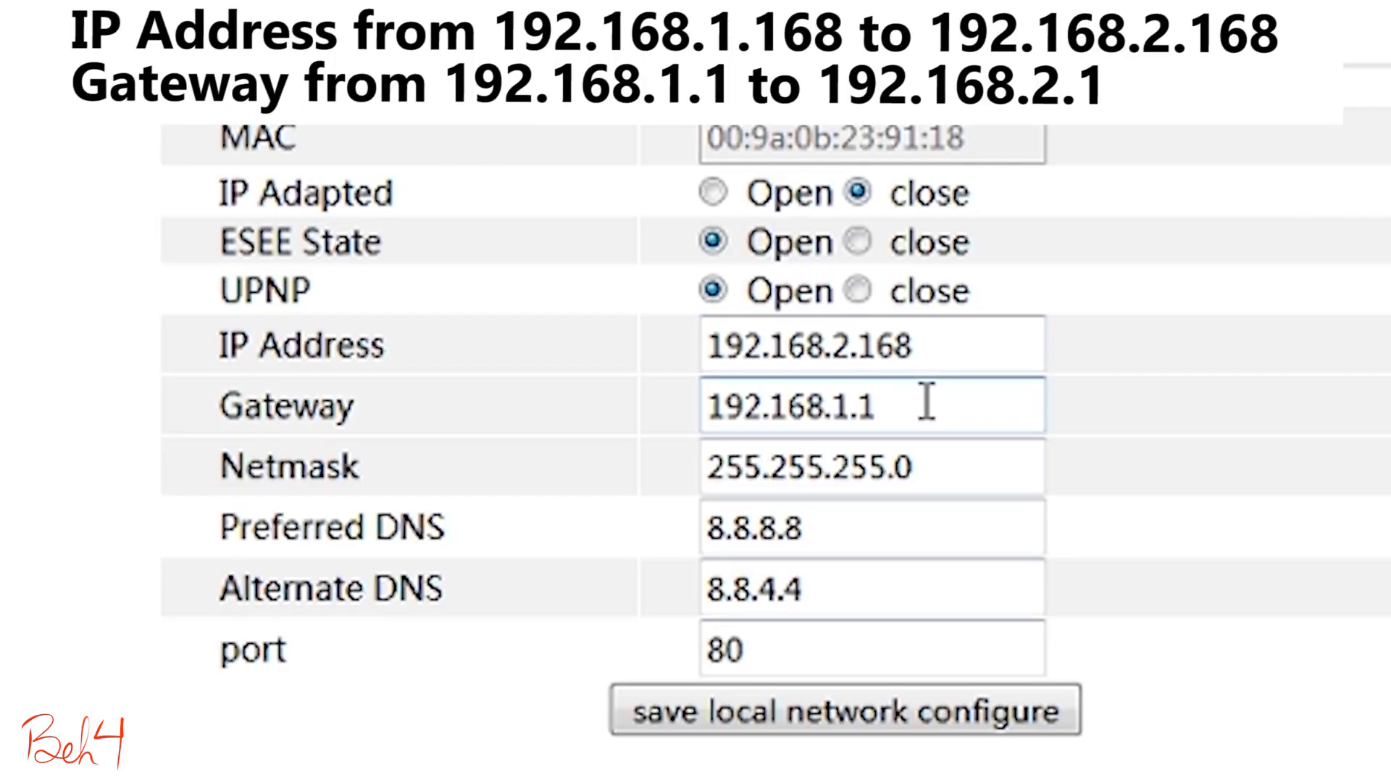
pyautogui.press('Left')
pyautogui.press('Left')
pyautogui.press('BackSpace')
pyautogui.write('2')
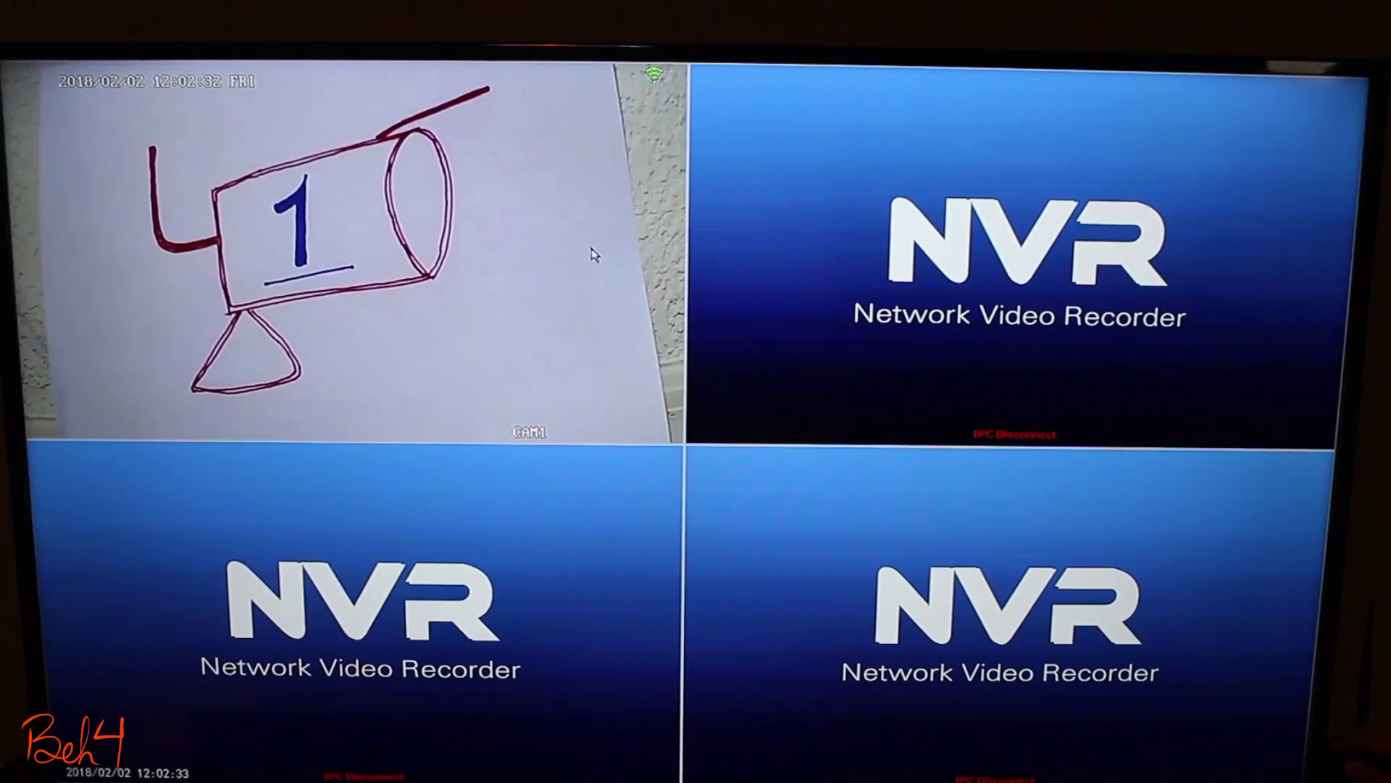
# Delete the camera on channel 2 in Video Manage, leaving No video source
pyautogui.rightClick(579, 248)
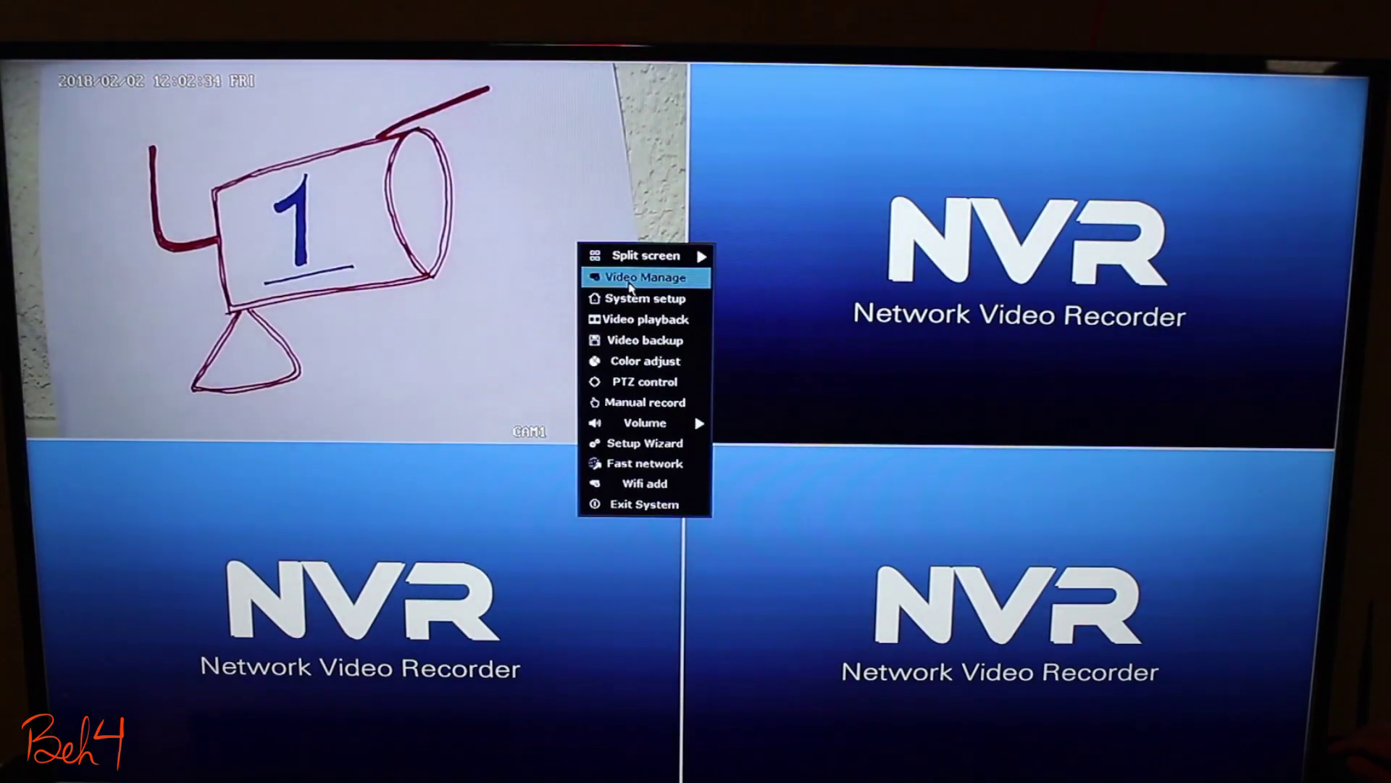
pyautogui.click(630, 278)
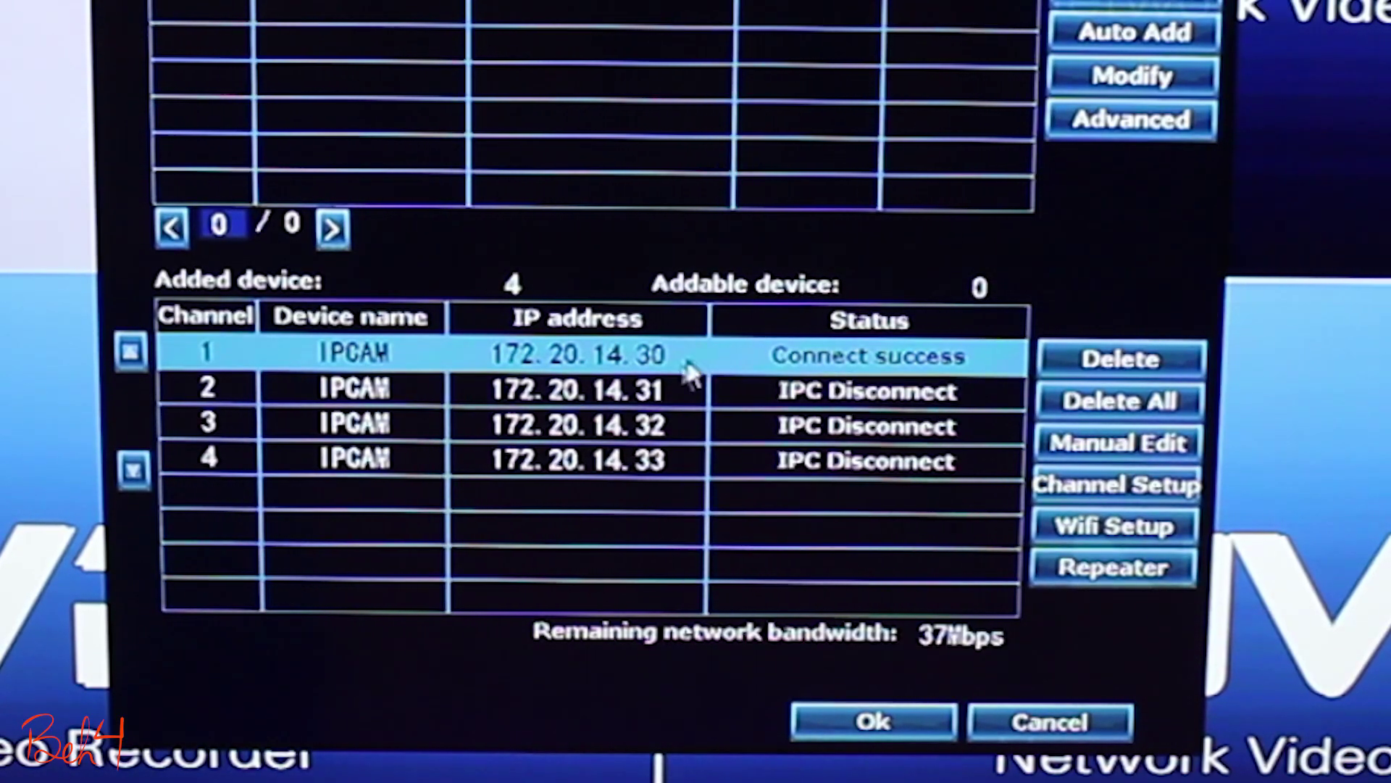
pyautogui.click(609, 399)
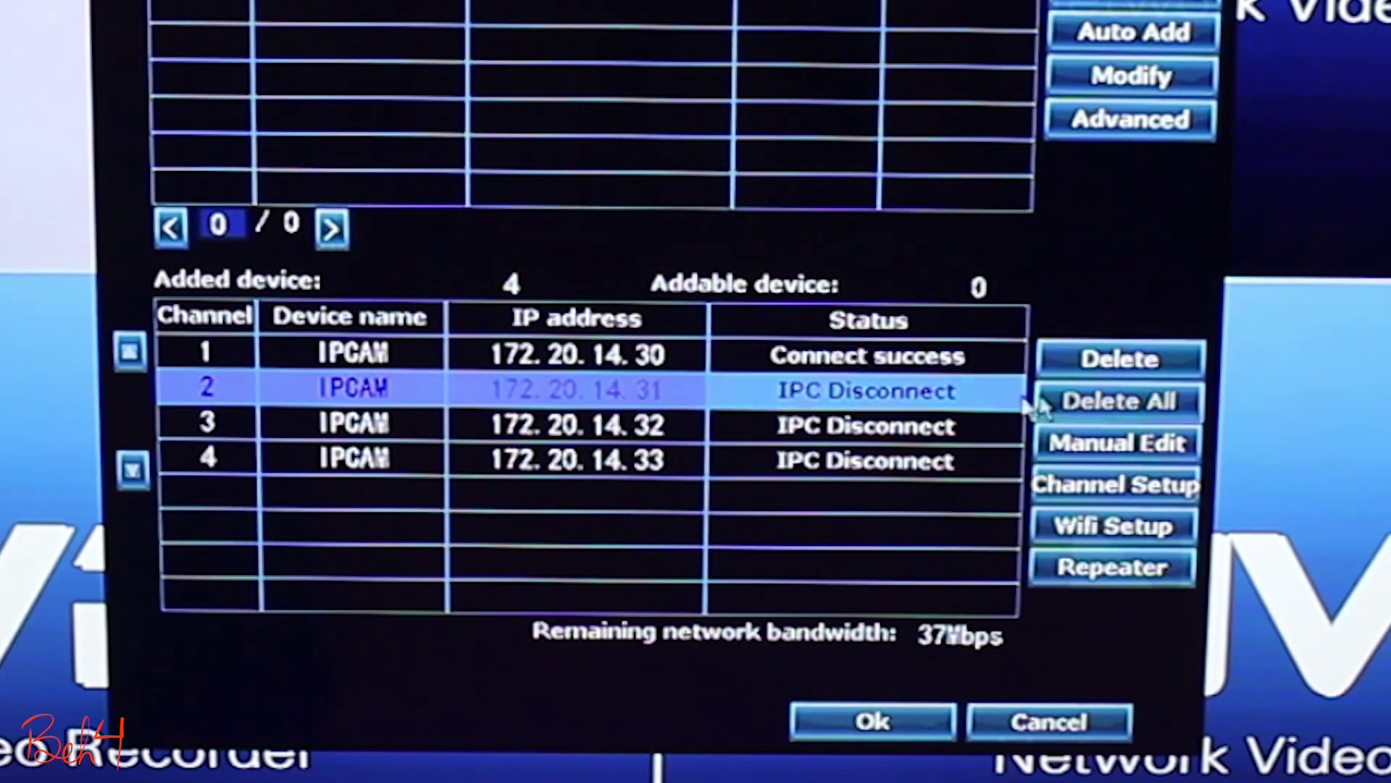
pyautogui.click(1167, 373)
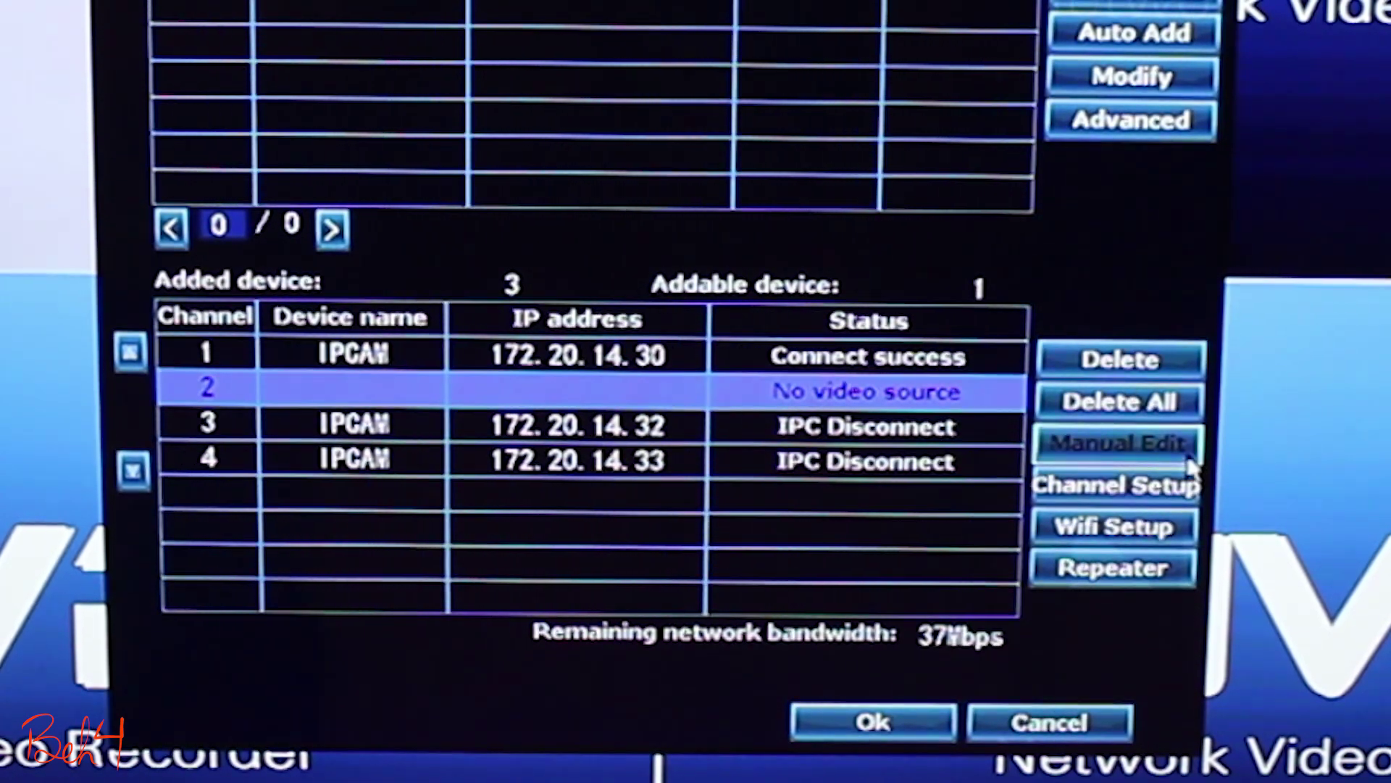
pyautogui.click(1076, 442)
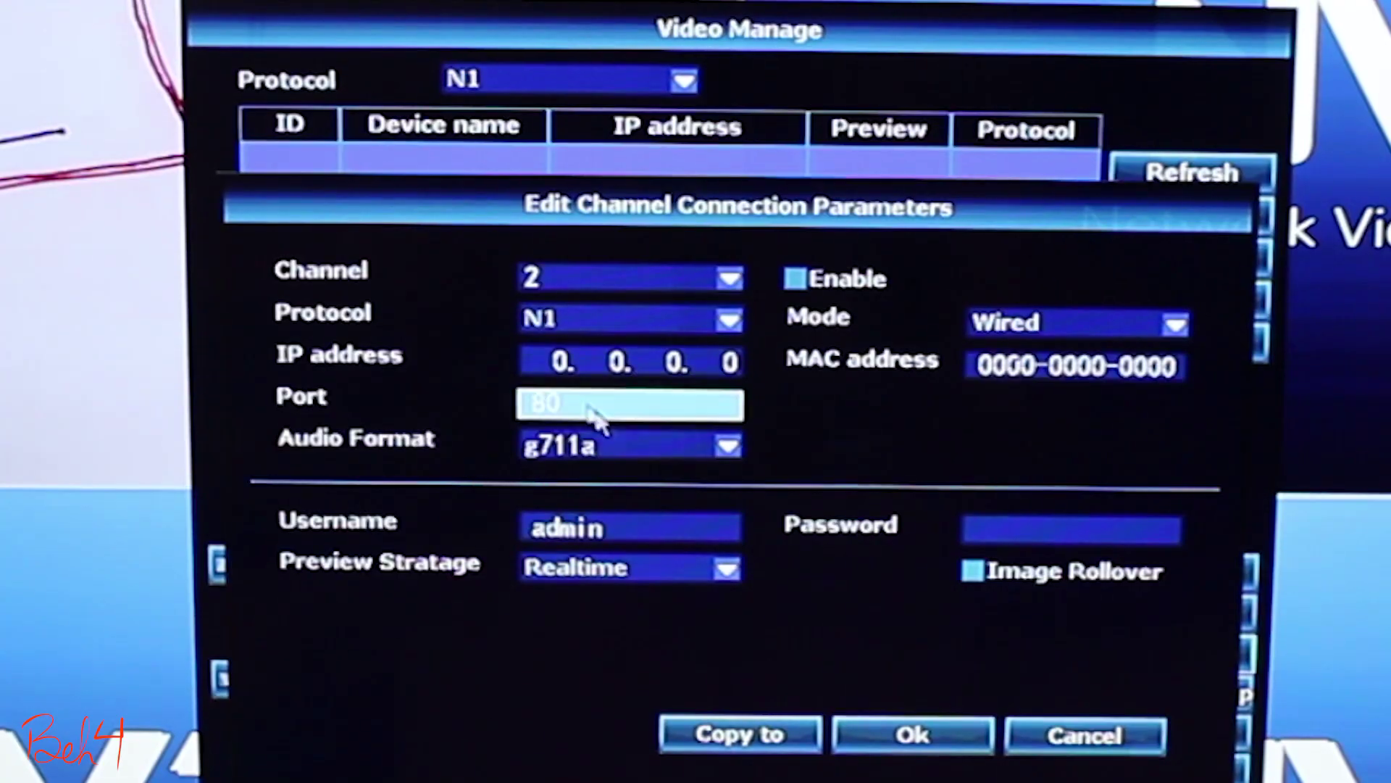
# Enter 192.168 as the first two parts of channel 2's camera IP
pyautogui.click(484, 141)
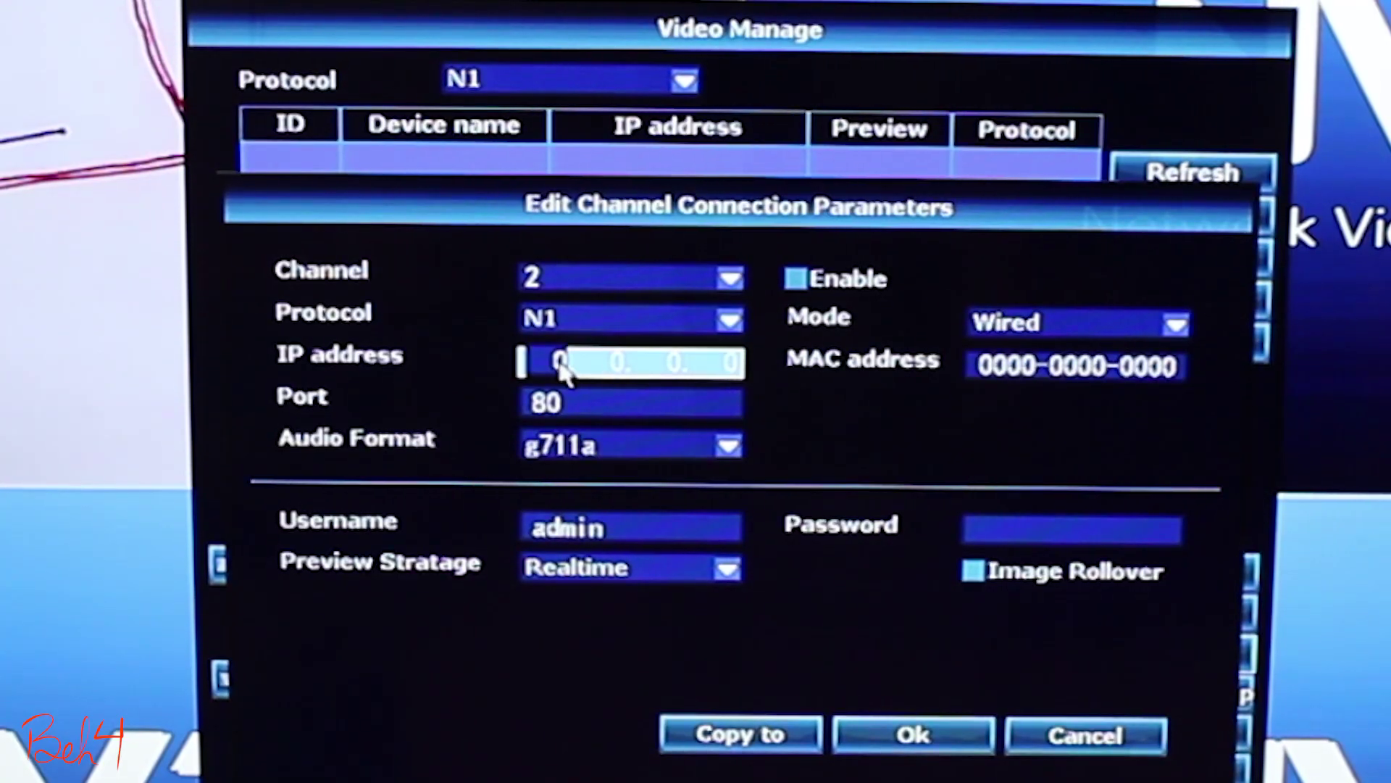
pyautogui.click(655, 408)
pyautogui.click(570, 529)
pyautogui.click(739, 407)
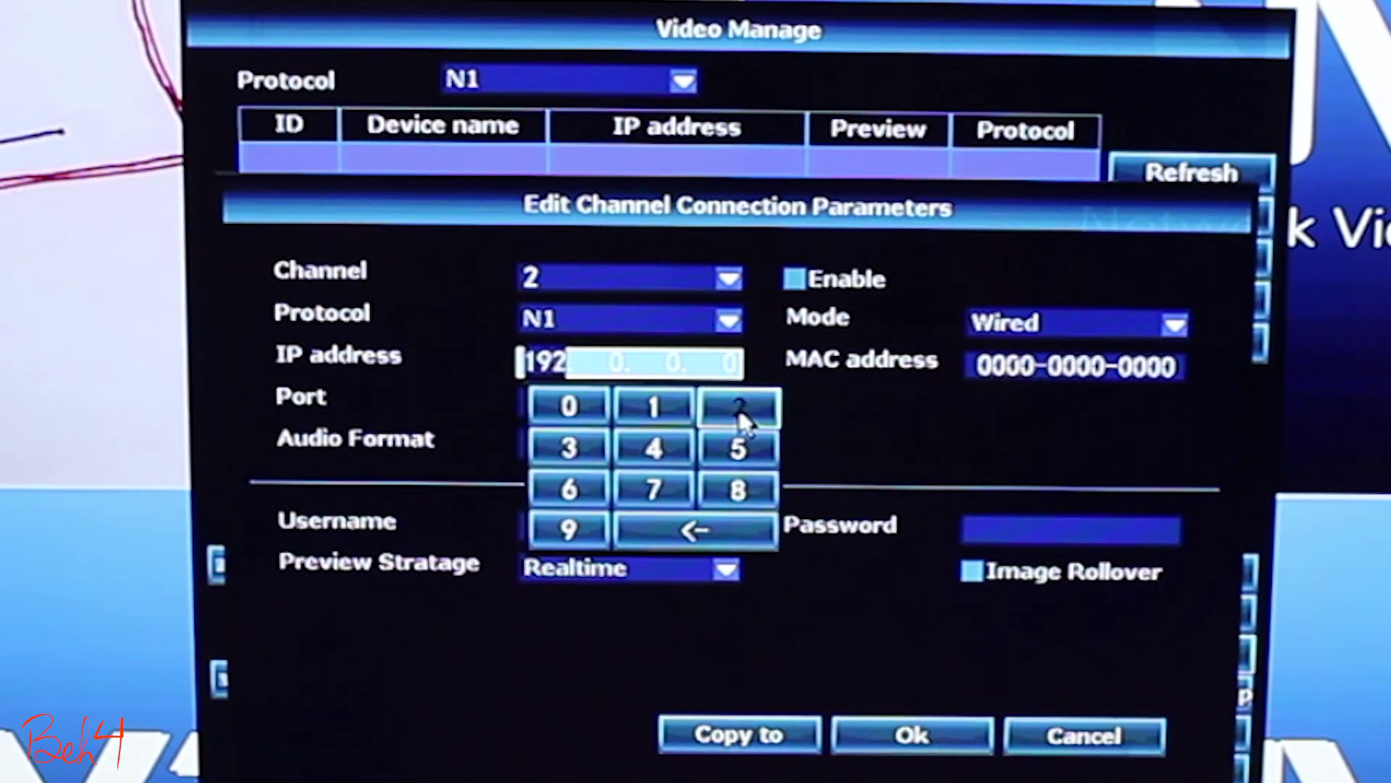
pyautogui.click(618, 362)
pyautogui.click(654, 407)
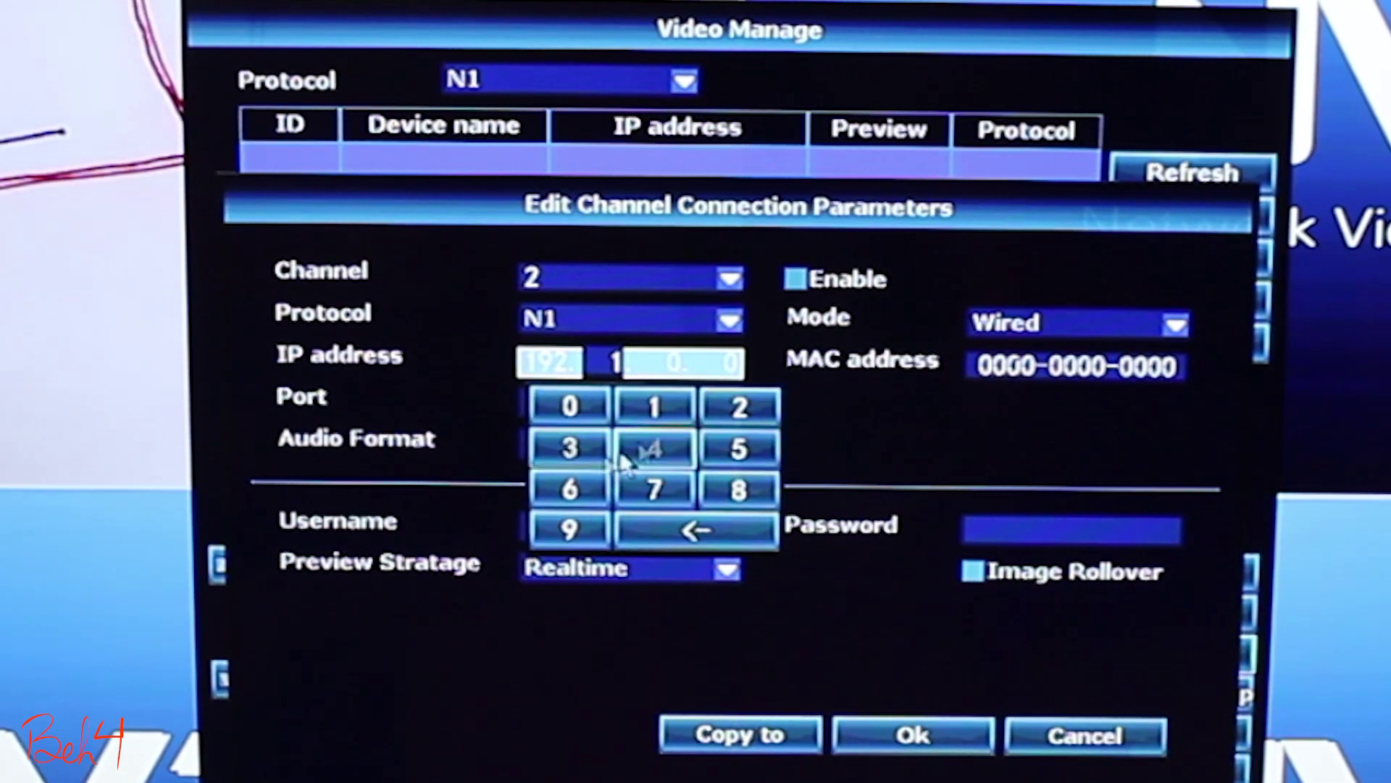
pyautogui.click(569, 488)
pyautogui.click(737, 489)
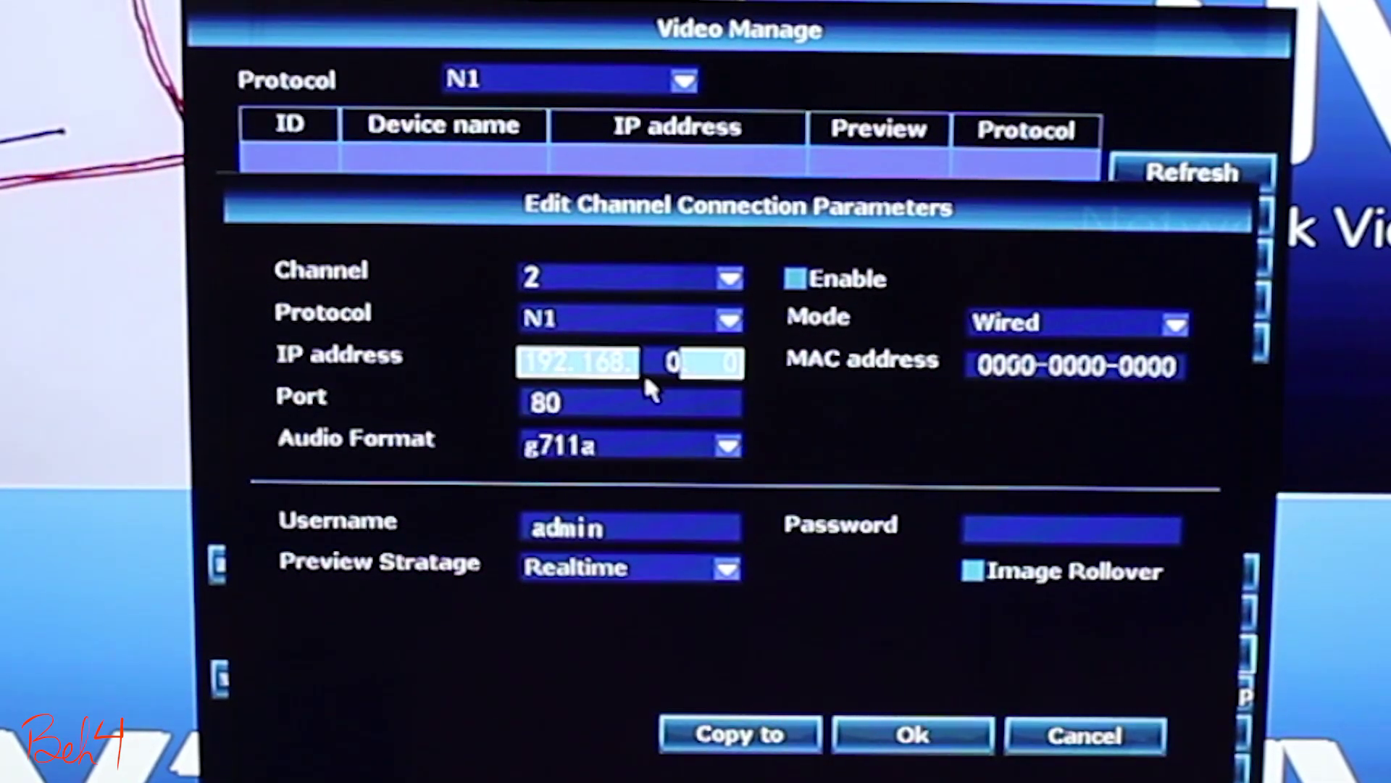
# Complete the IP as 192.168.1.99, enable the channel, and save it
pyautogui.click(656, 364)
pyautogui.click(625, 411)
pyautogui.click(721, 363)
pyautogui.click(570, 529)
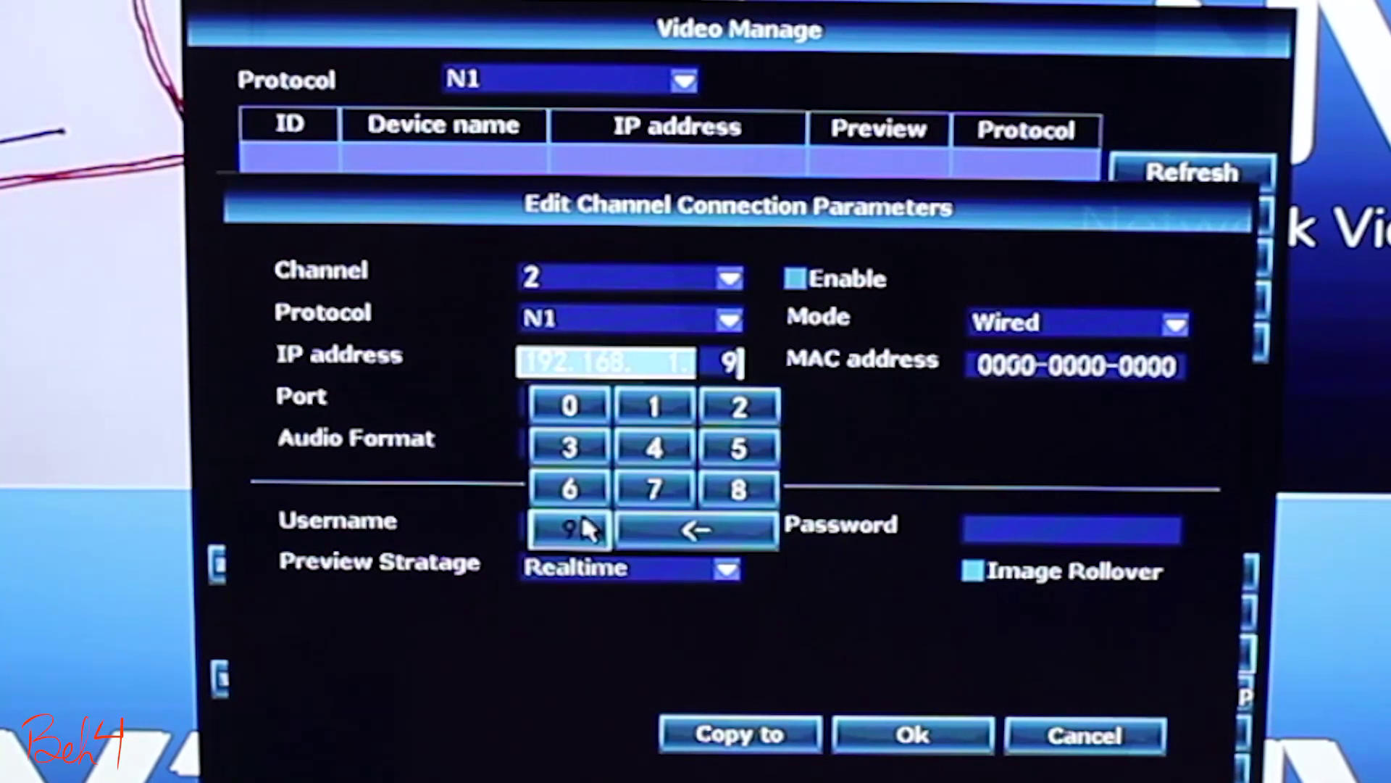
pyautogui.click(569, 529)
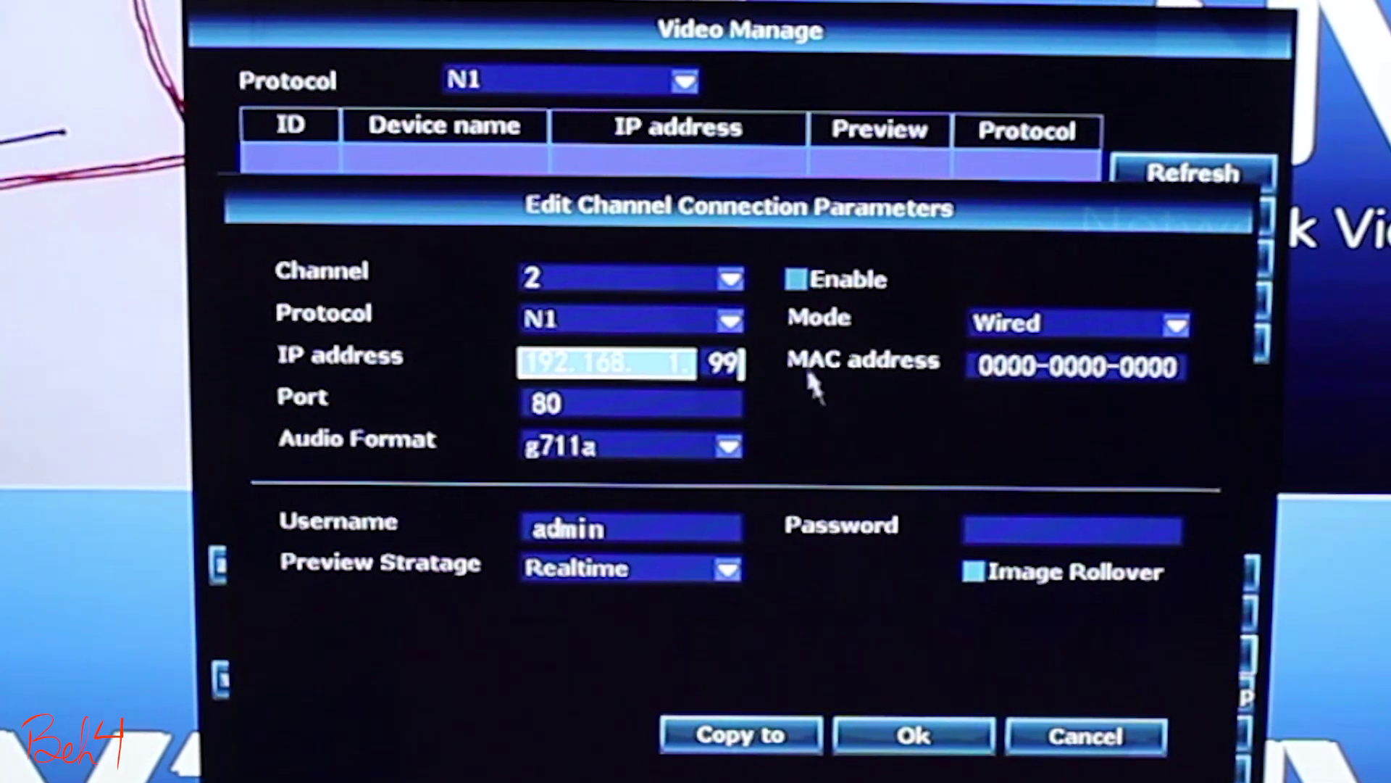
pyautogui.click(795, 284)
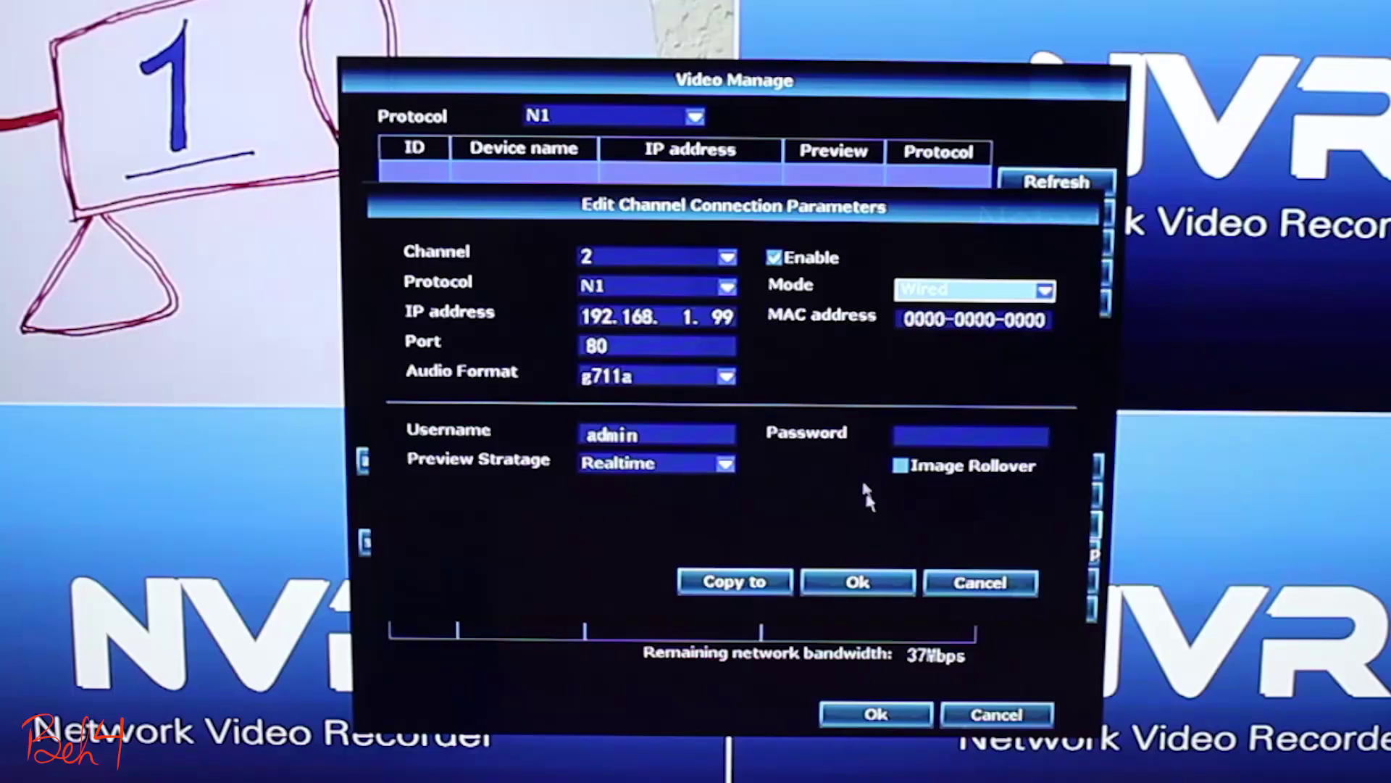
pyautogui.click(913, 734)
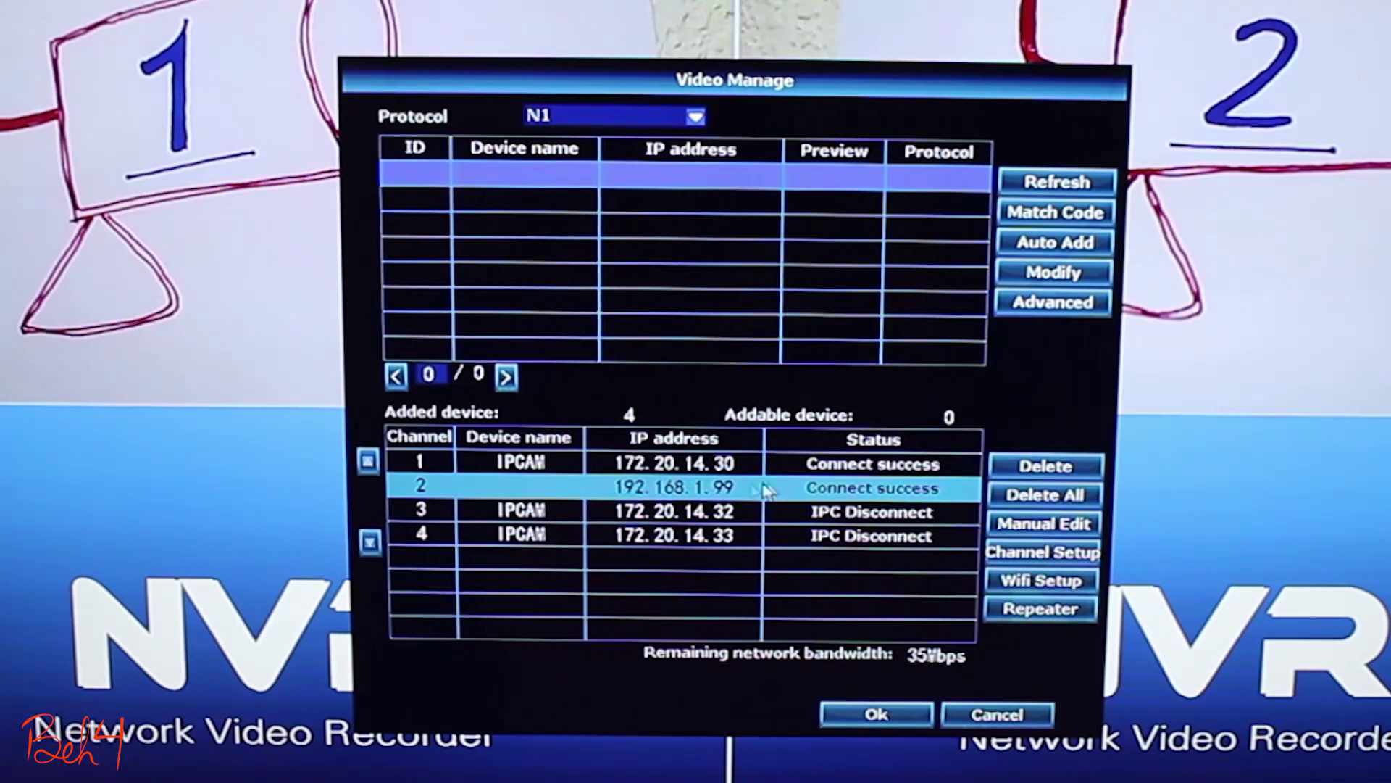
# Close Video Manage to see cameras 1 and 2 streaming in the quad view
pyautogui.click(877, 713)
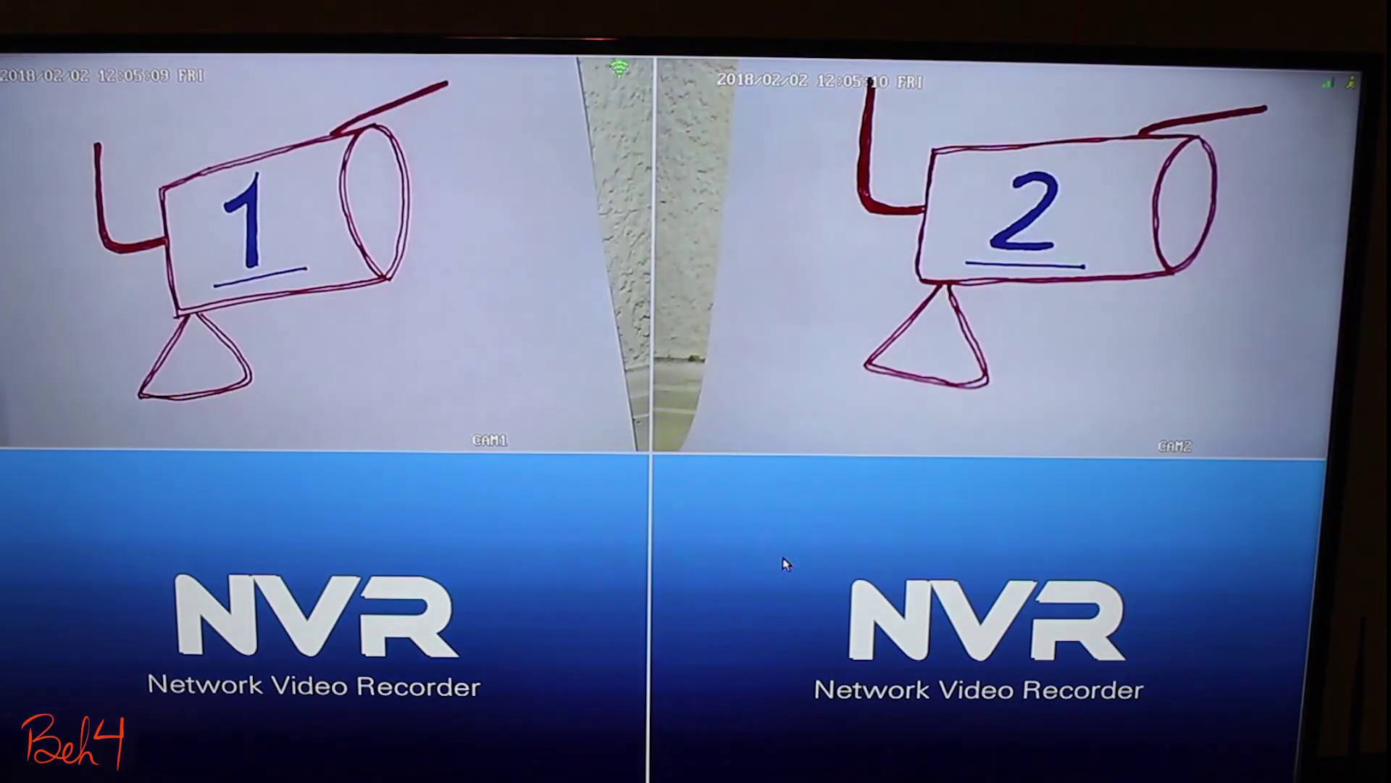